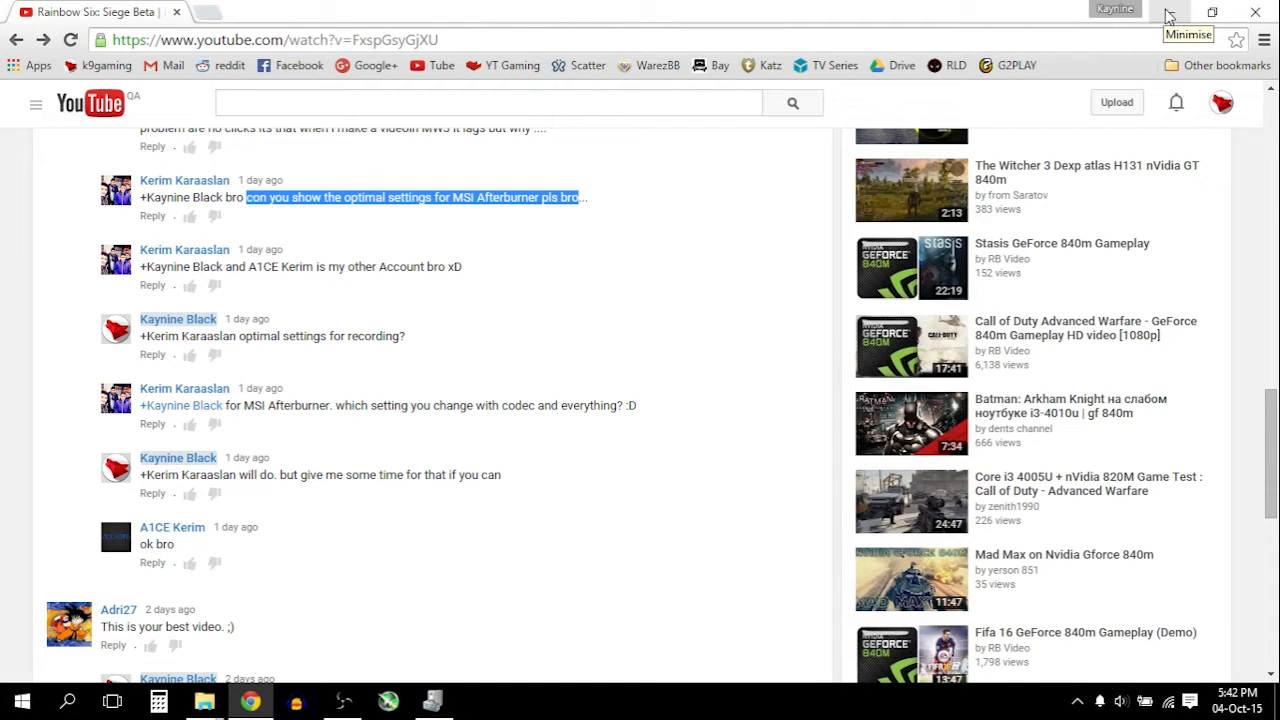
Minimise the browser and launch MSI Afterburner.
left_click(1168, 16)
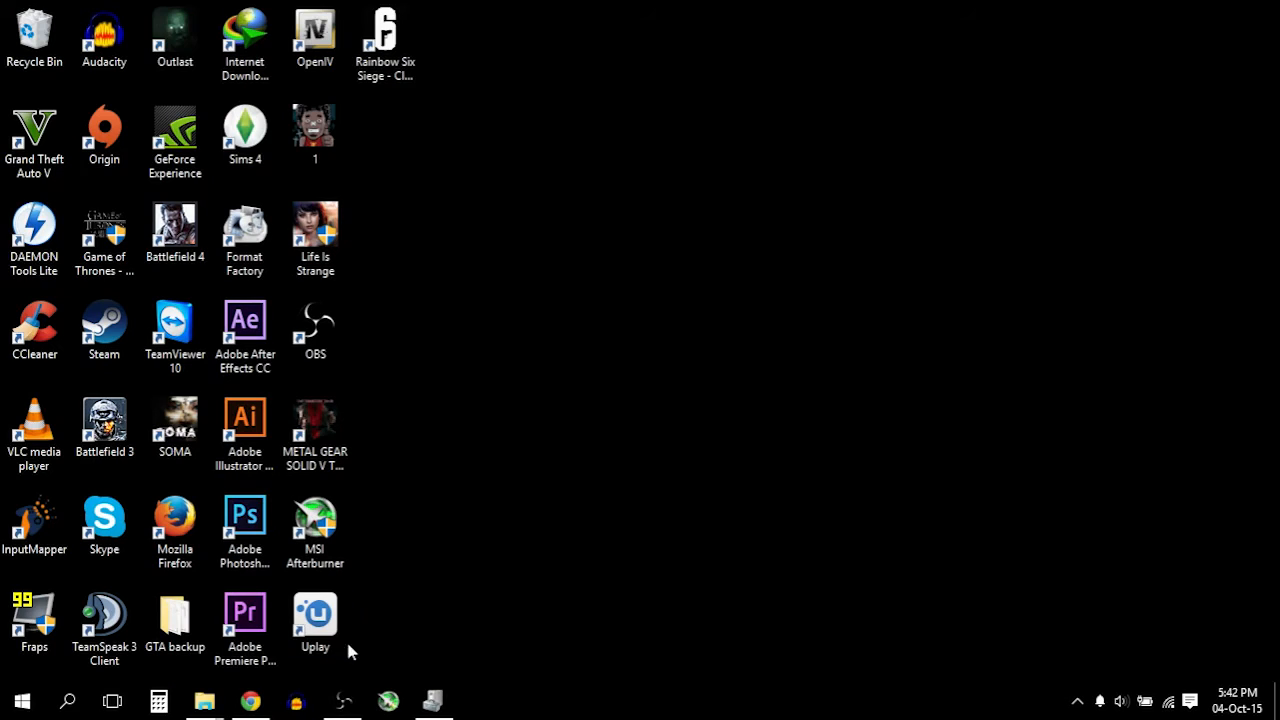
left_click(390, 703)
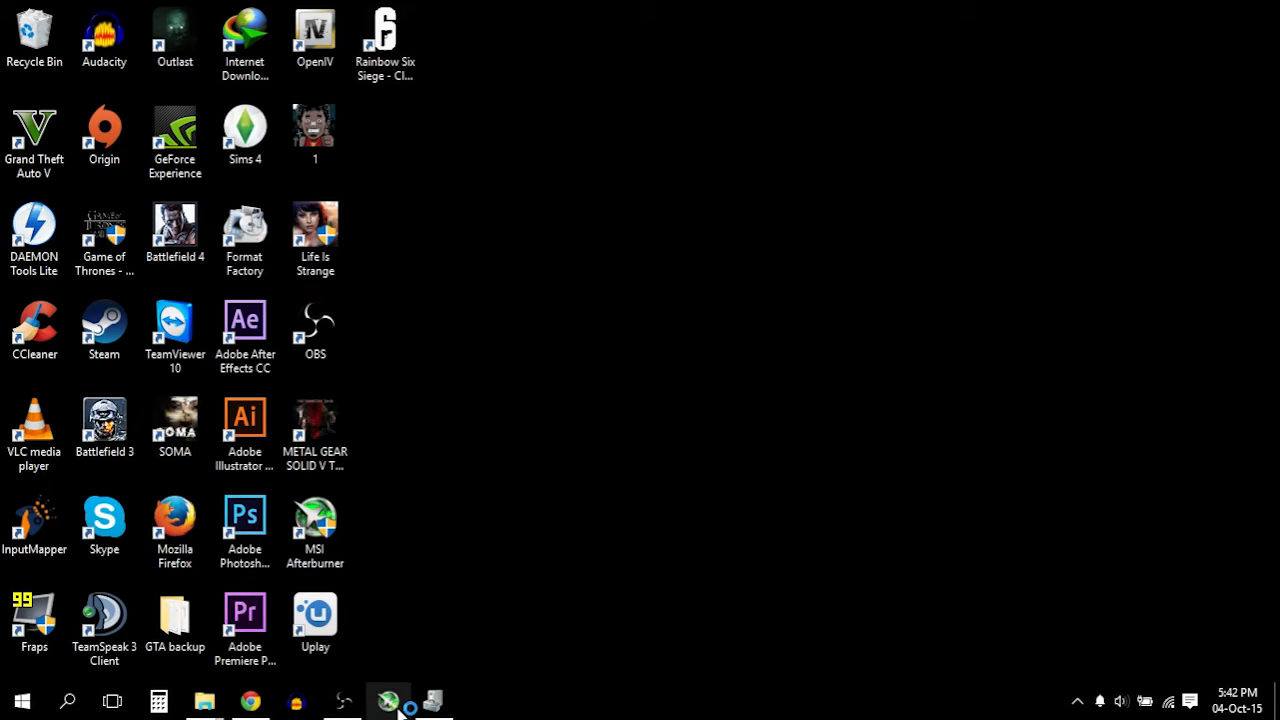
left_click(716, 378)
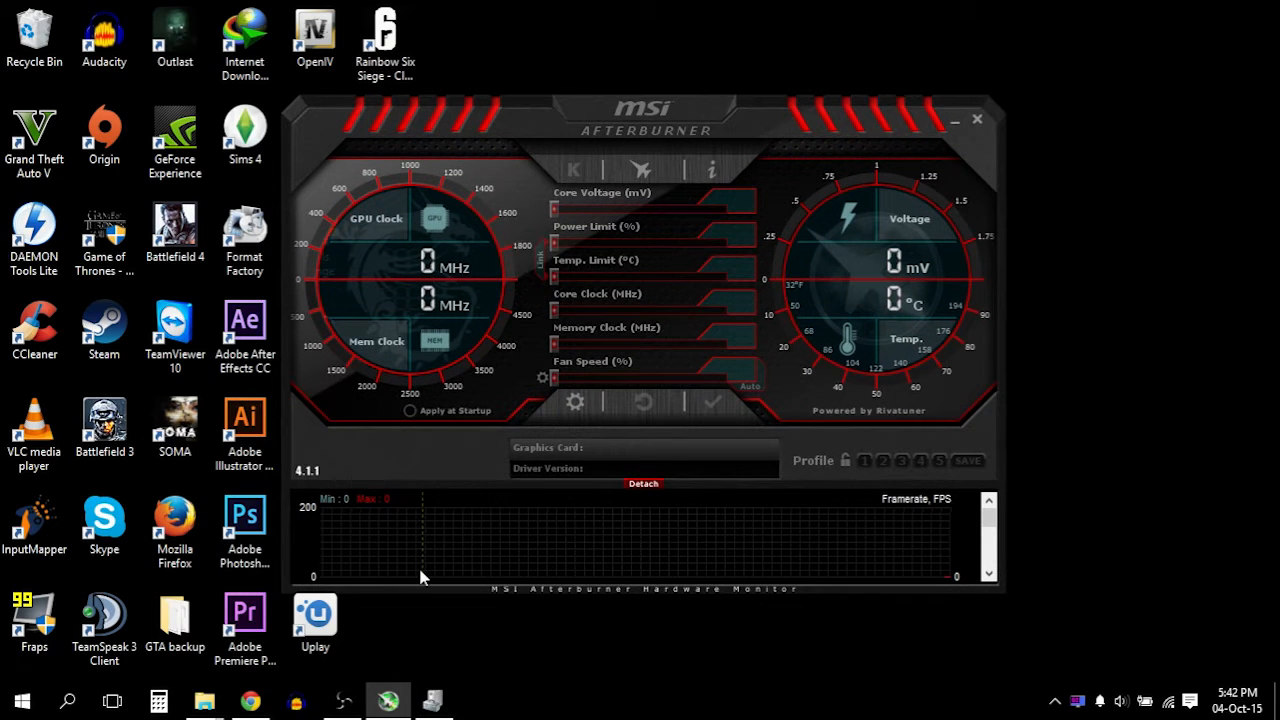
Bring up the Open Broadcaster Software window for a look and minimise it again.
left_click(343, 701)
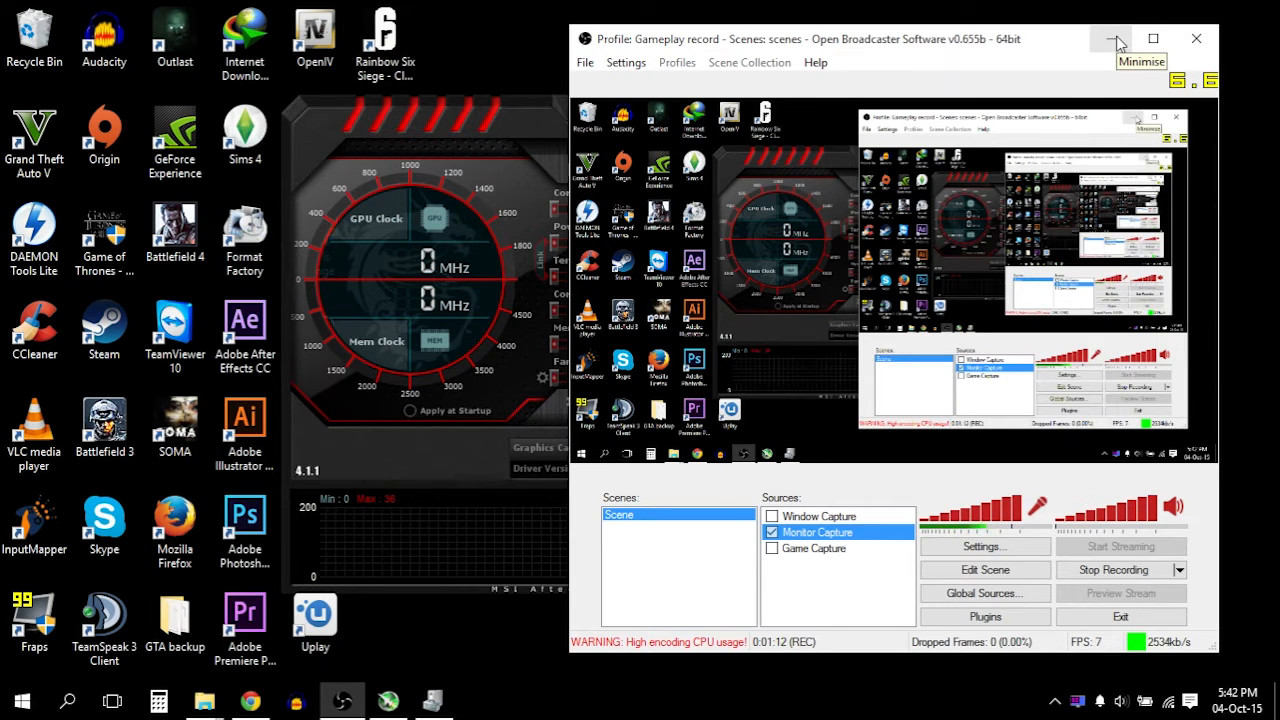
left_click_drag(1097, 42, 1090, 50)
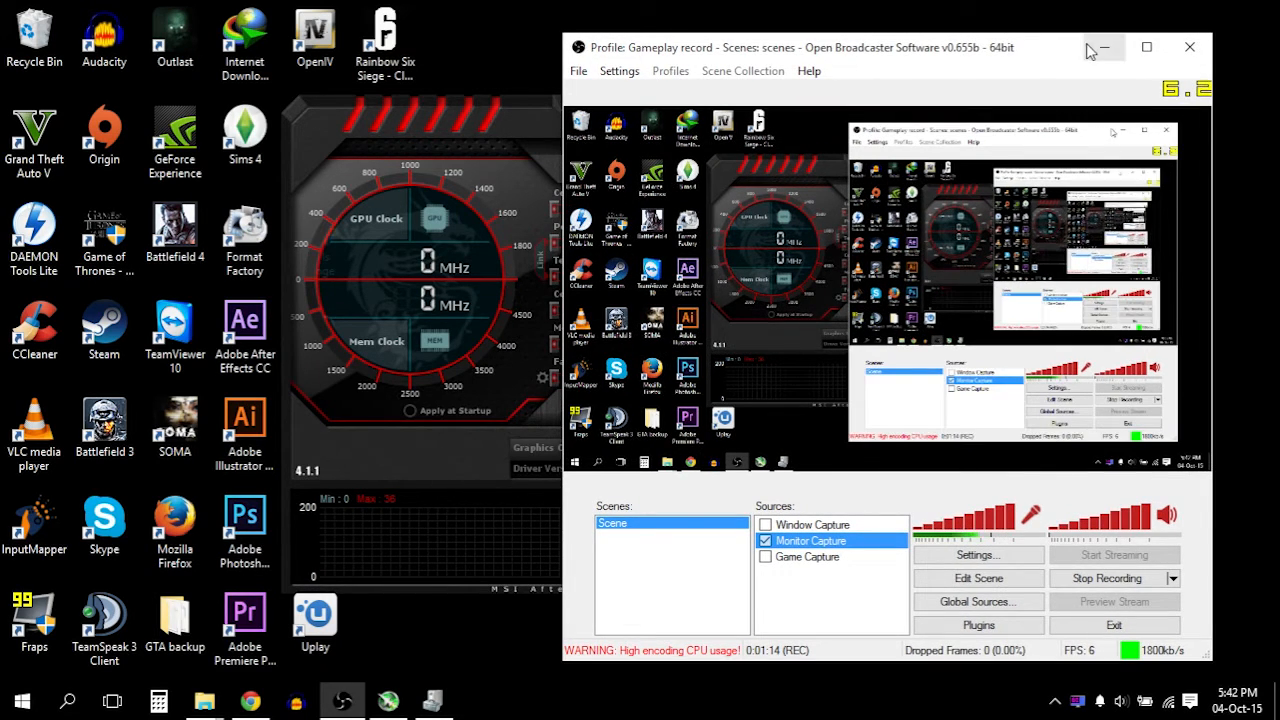
left_click(1103, 48)
Reposition the Afterburner window and open its advanced properties.
left_click_drag(493, 120, 500, 120)
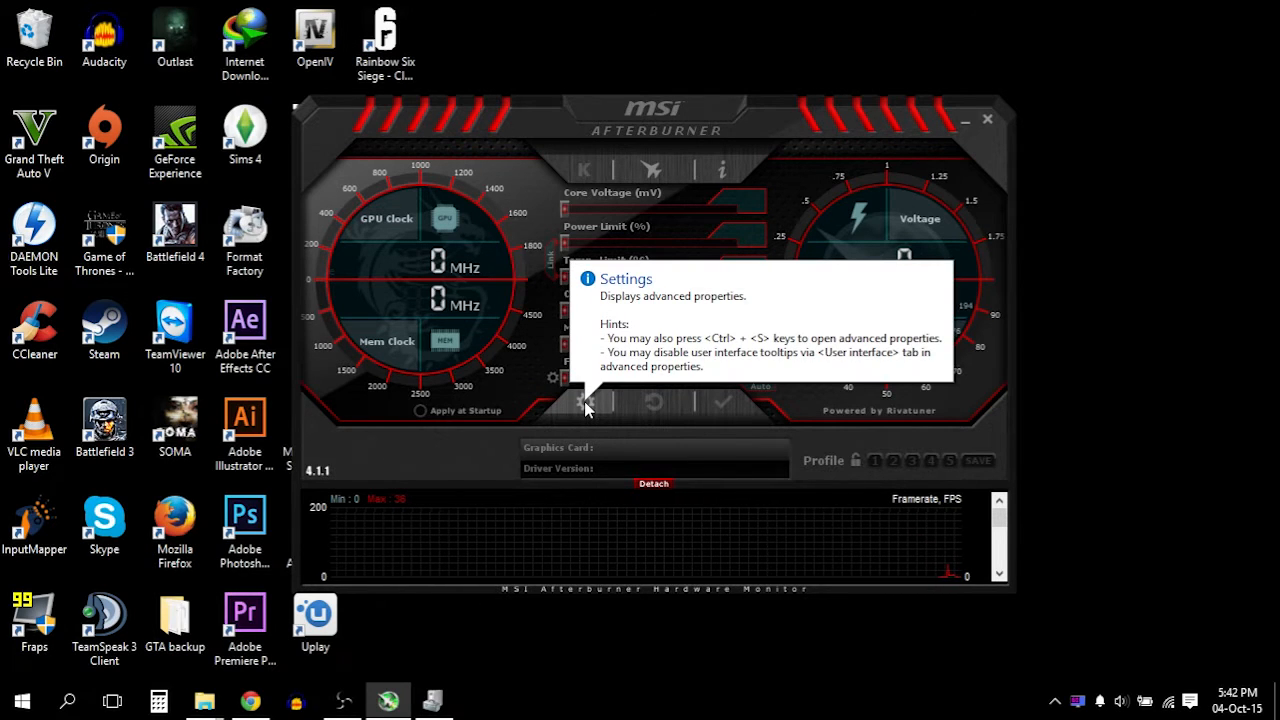
left_click_drag(479, 127, 472, 137)
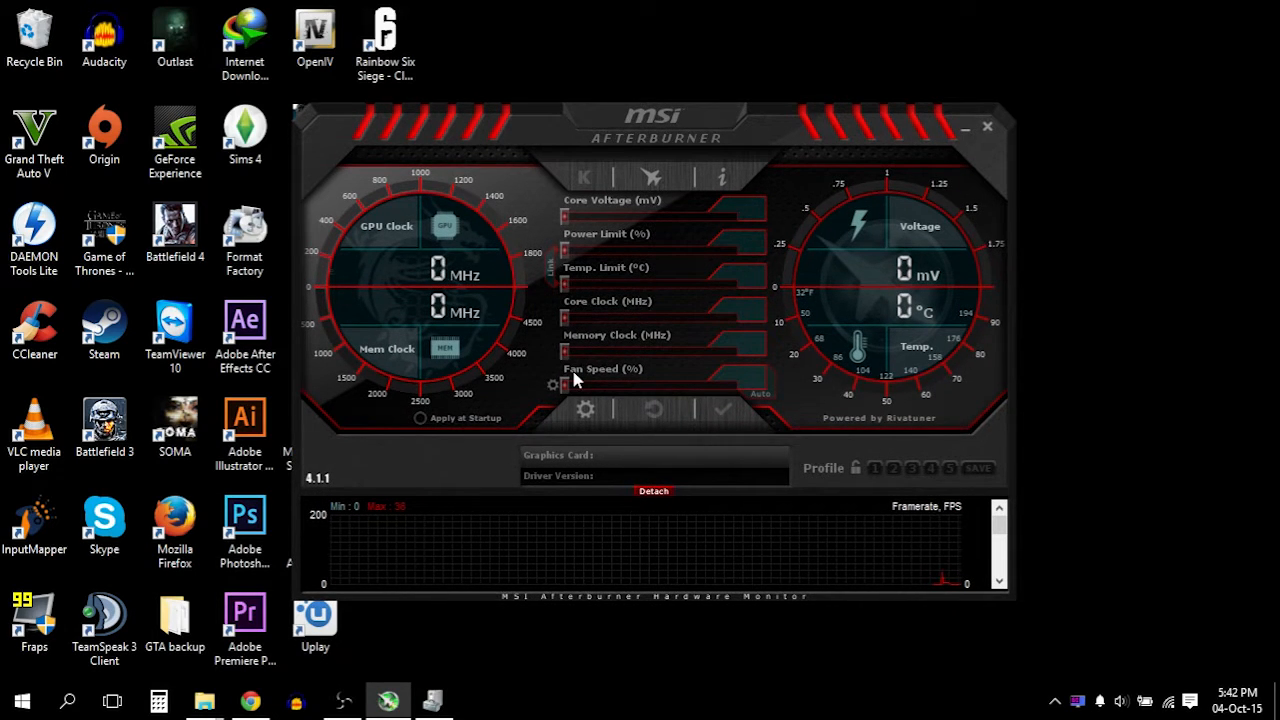
left_click(585, 412)
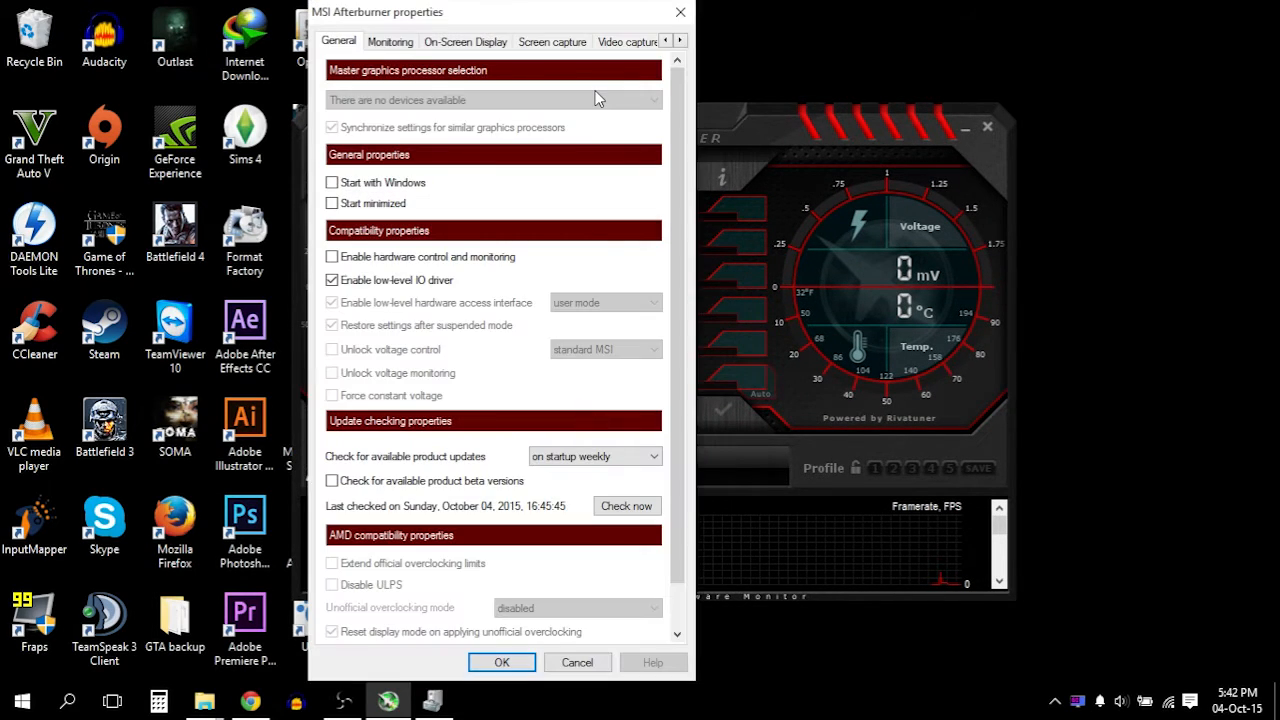
mouse_move(597, 97)
left_click_drag(513, 10, 535, 16)
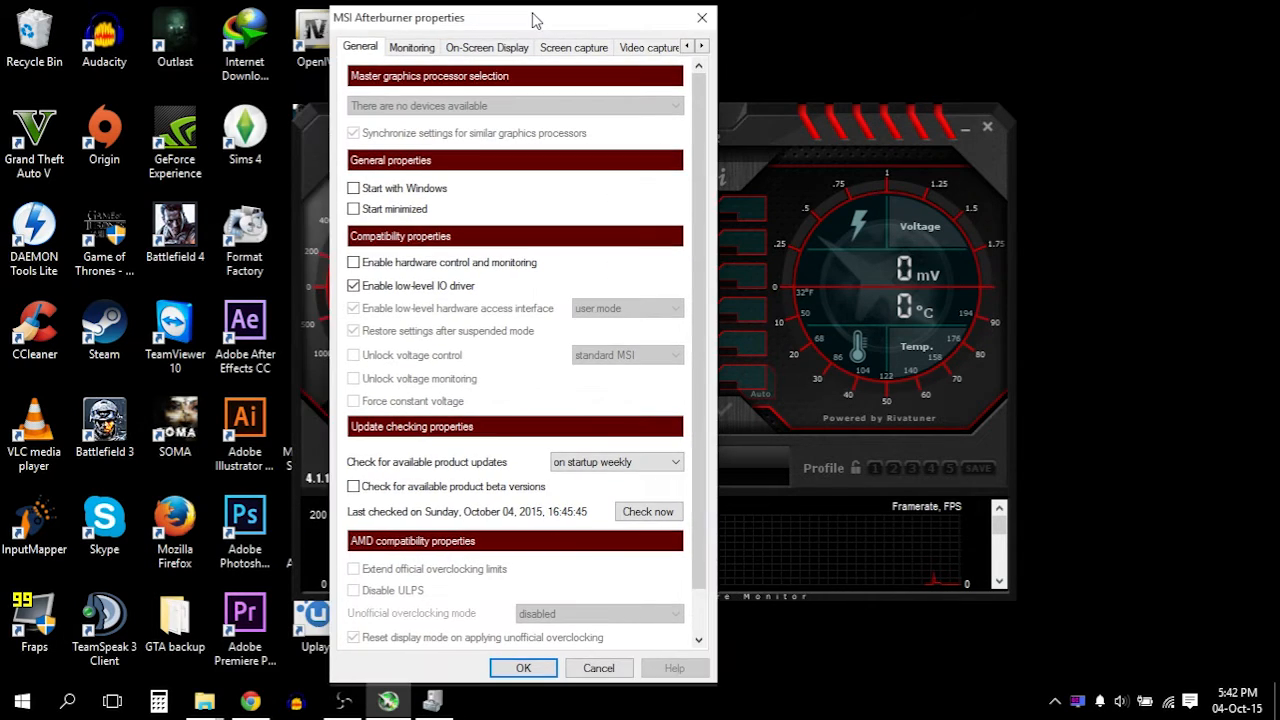
left_click(703, 47)
left_click(703, 47)
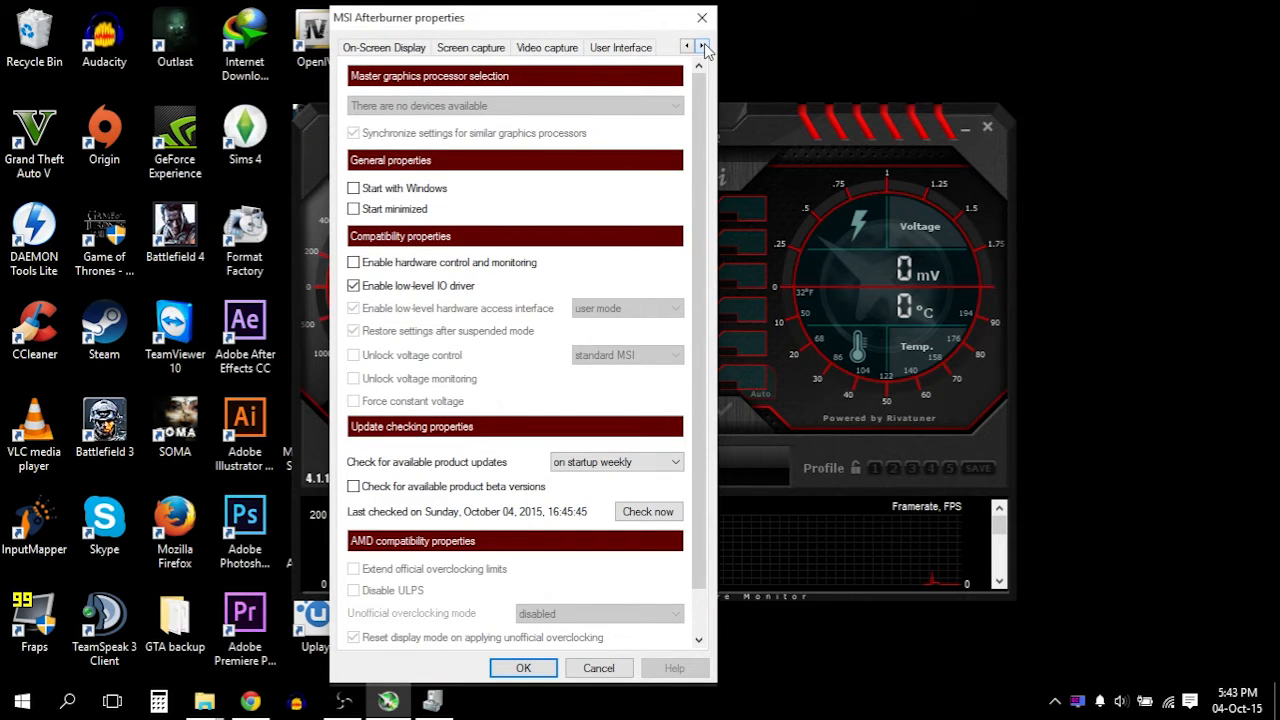
left_click(687, 47)
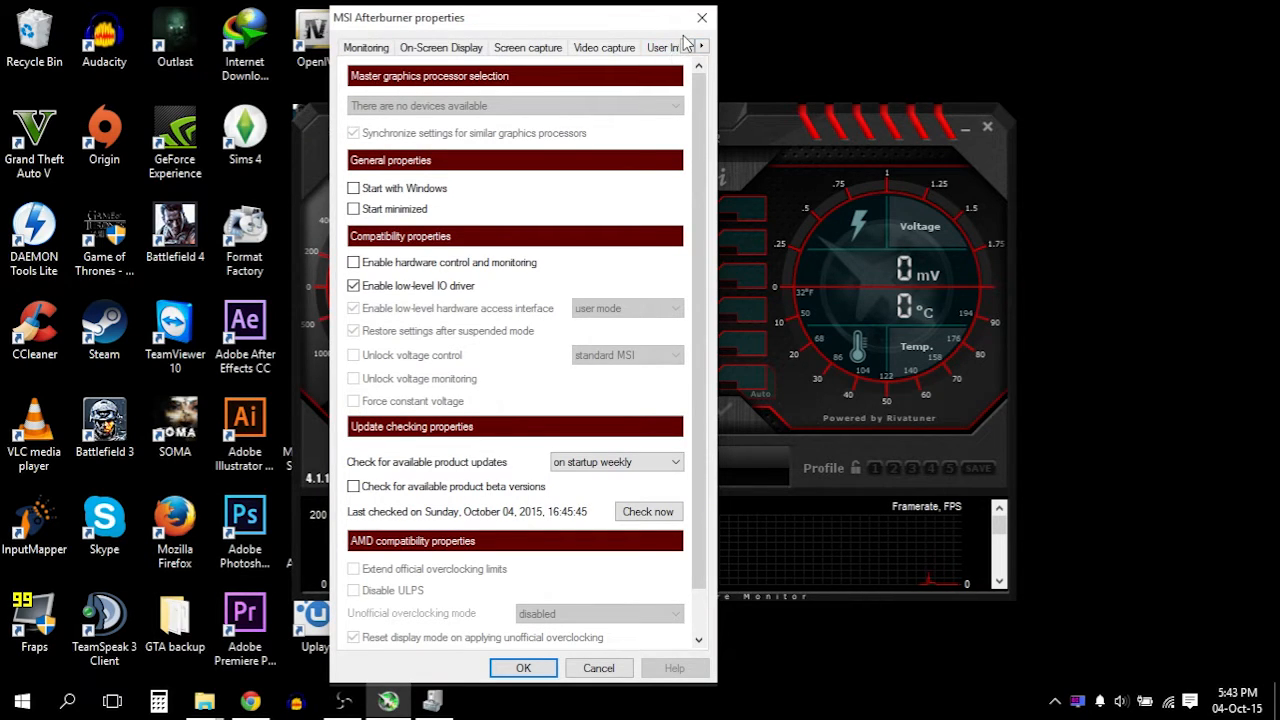
left_click(687, 47)
left_click_drag(557, 8, 631, 20)
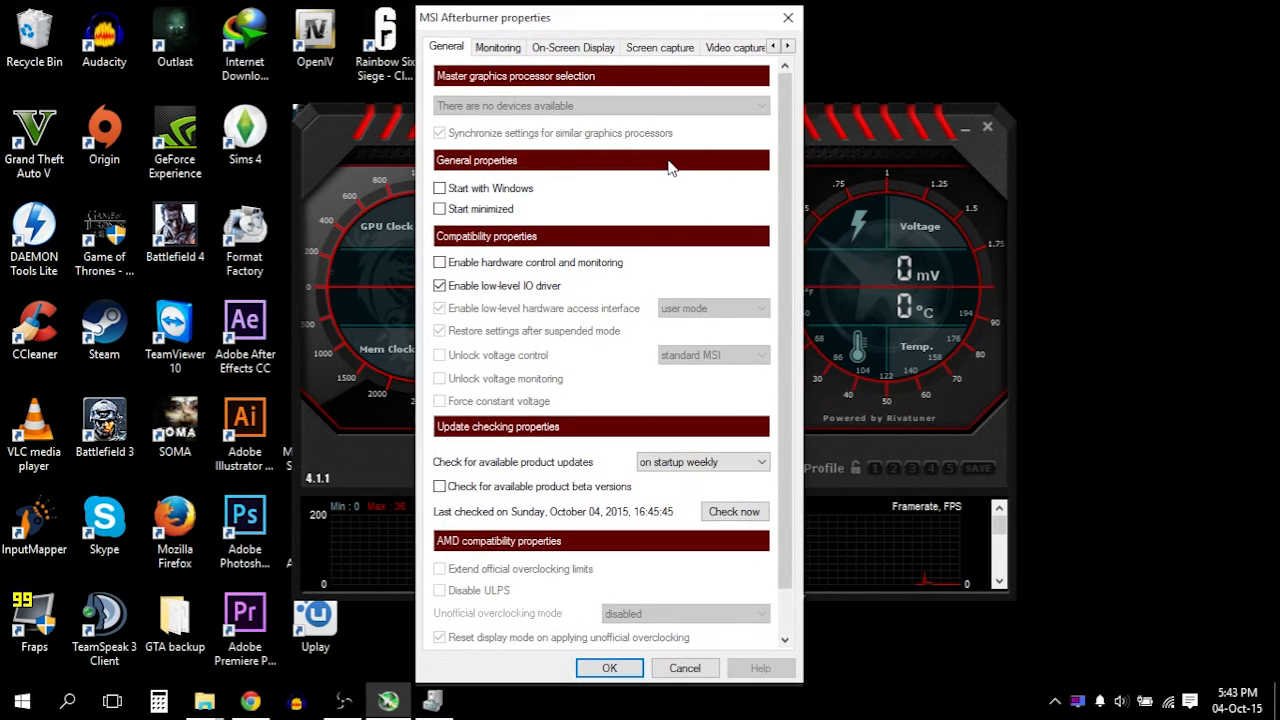
Examine the screen capture settings, plus the video format and container format options for video capture.
left_click(658, 50)
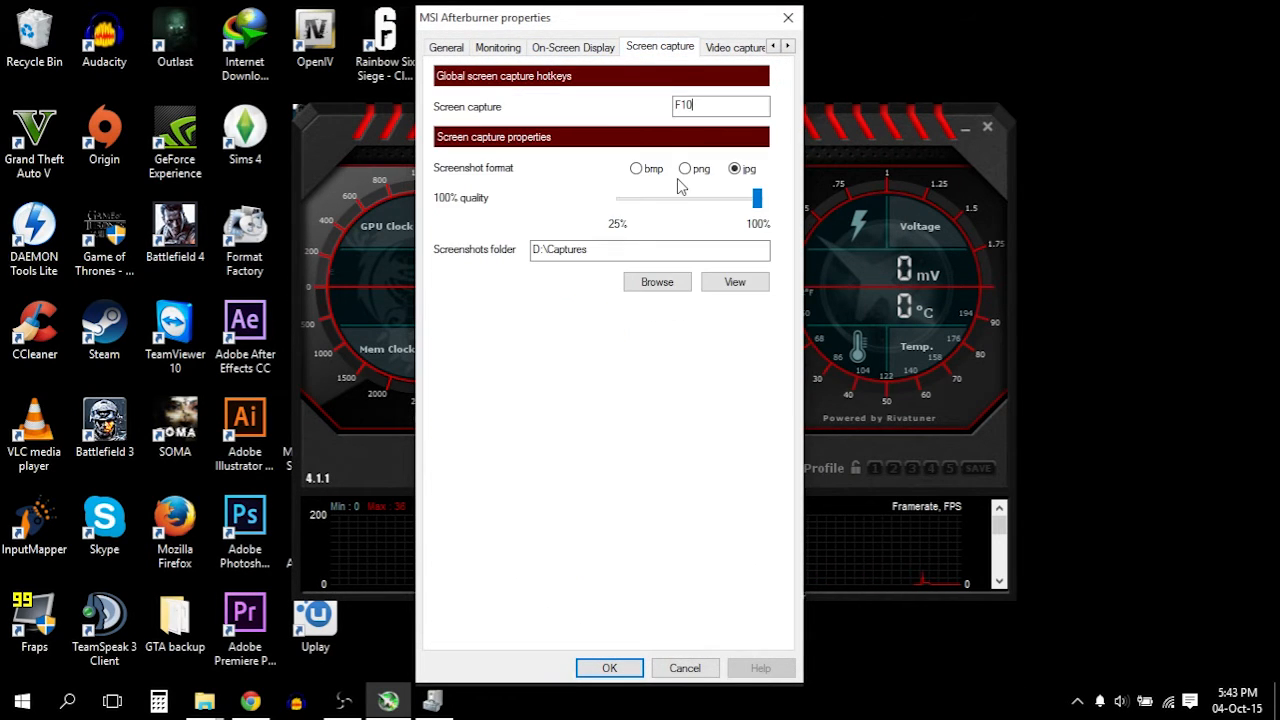
left_click(728, 50)
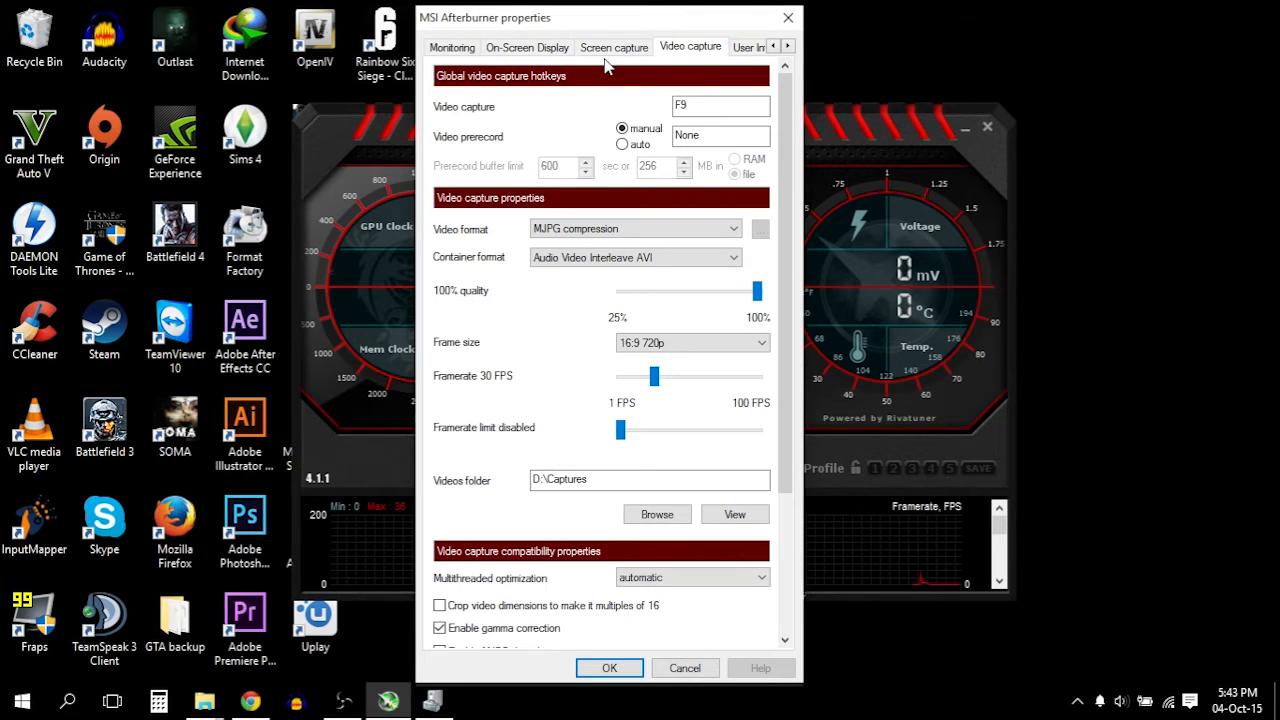
scroll(790, 181, "down", 2)
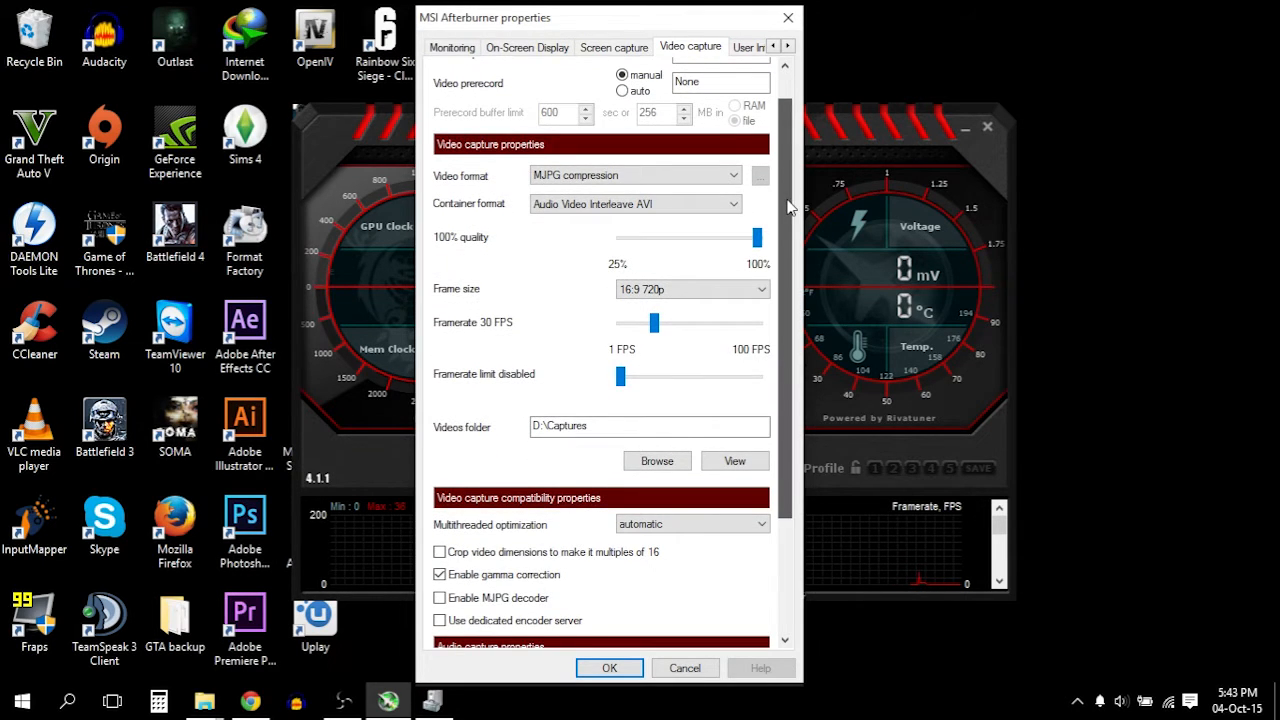
scroll(615, 230, "up", 1)
left_click(656, 184)
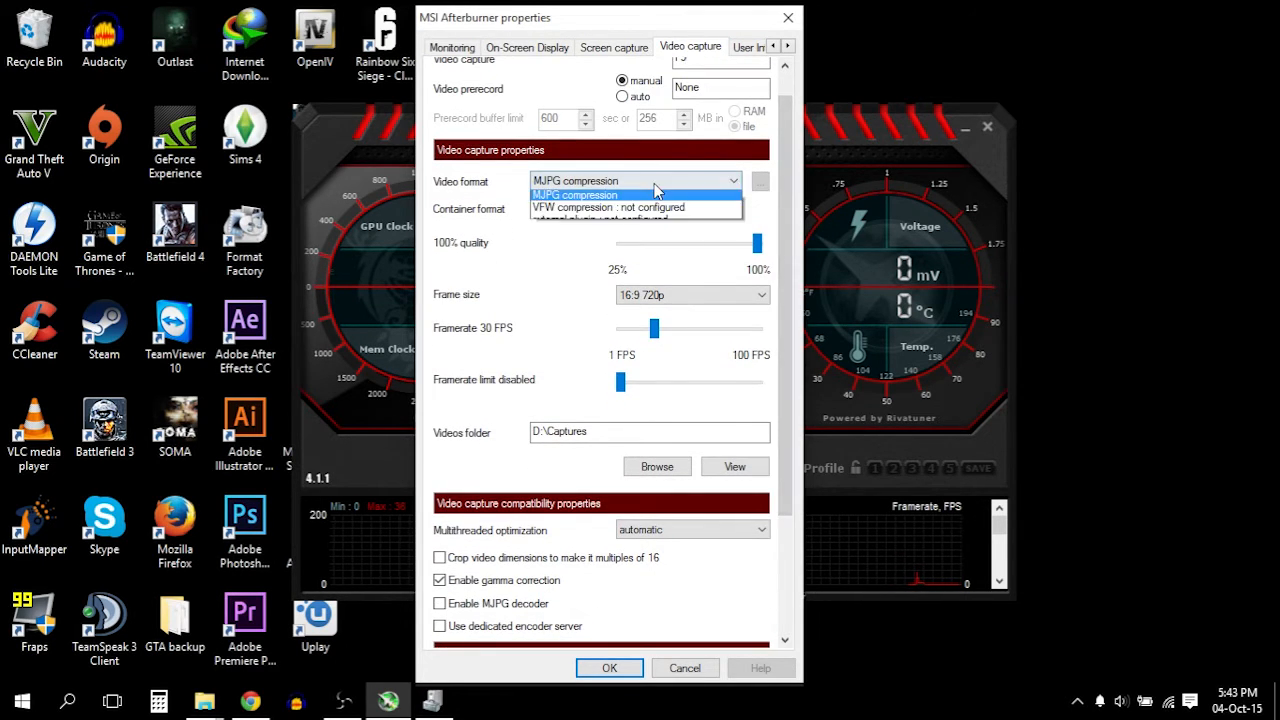
left_click(656, 188)
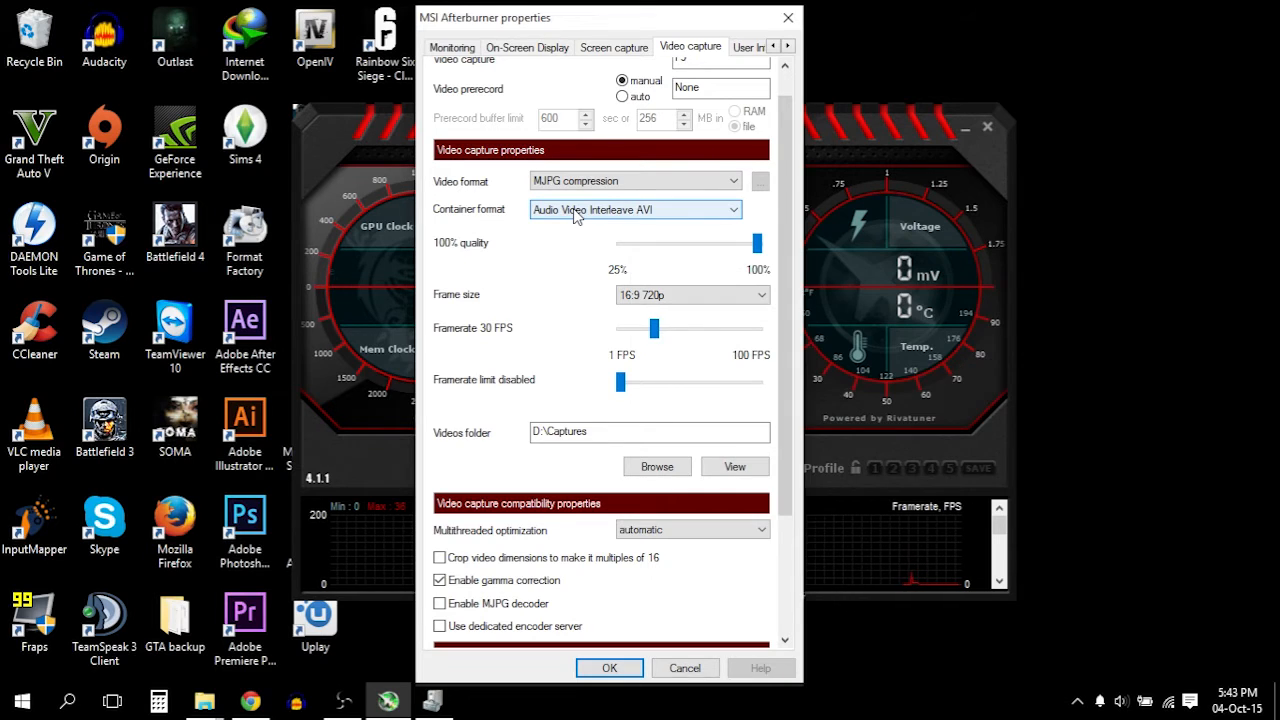
mouse_move(645, 219)
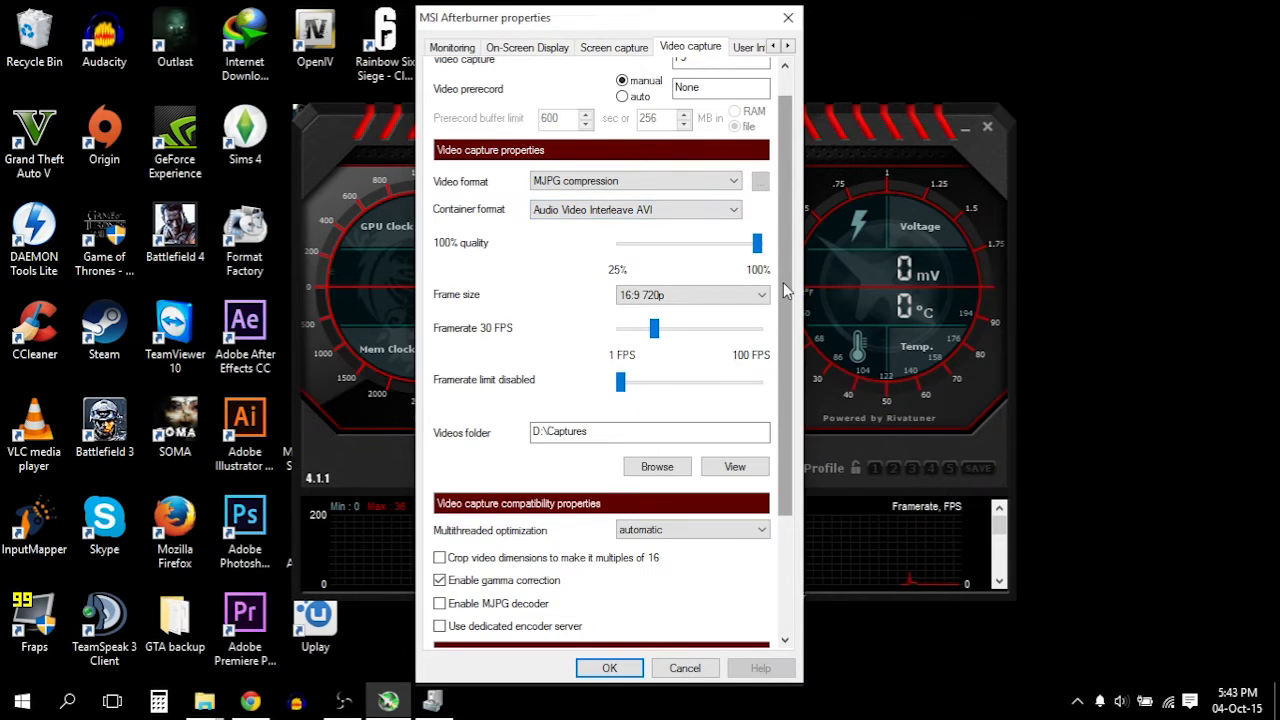
Examine the remaining video capture settings: quality, frame size, framerate, videos folder, compatibility options and audio sources.
scroll(786, 286, "down", 1)
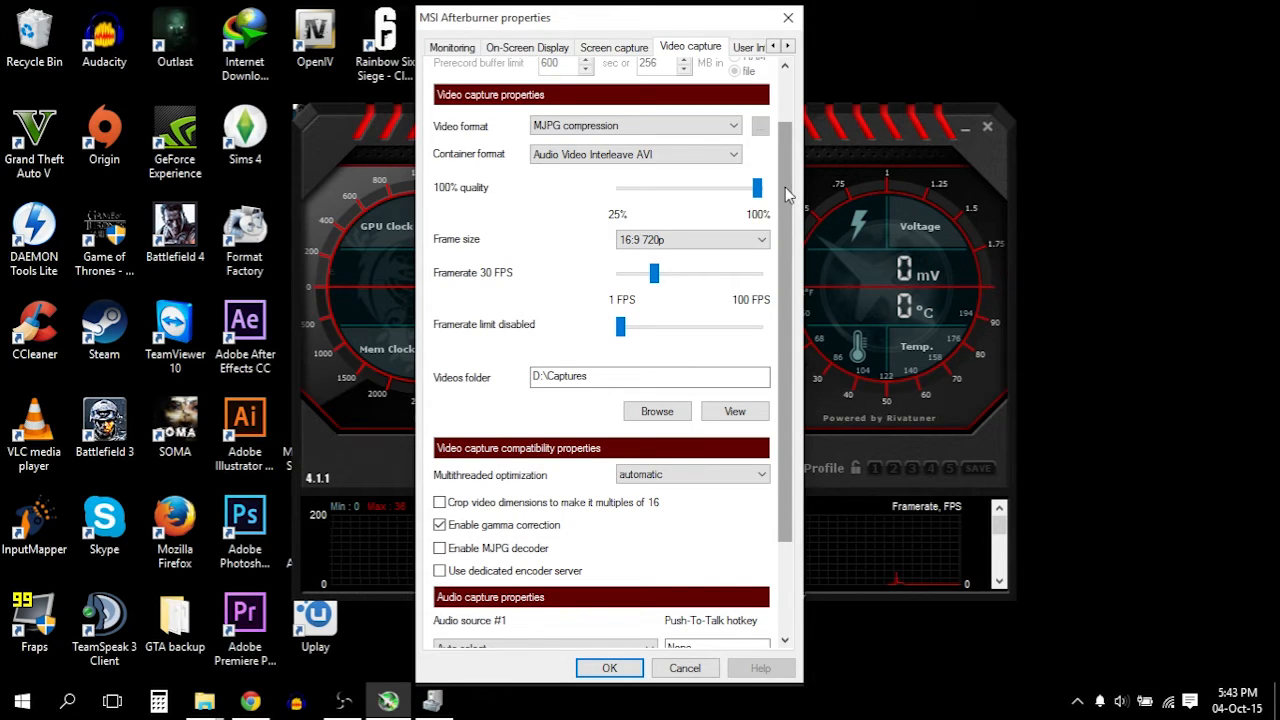
scroll(787, 262, "down", 1)
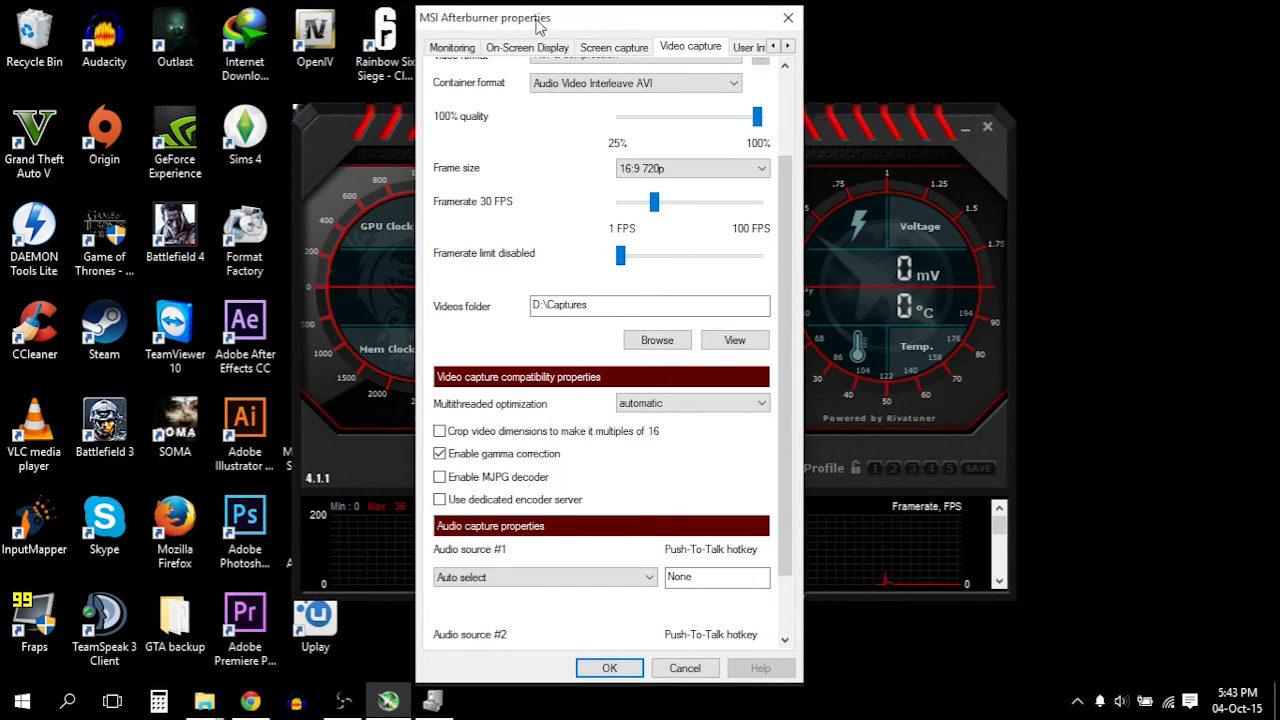
left_click_drag(537, 25, 529, 20)
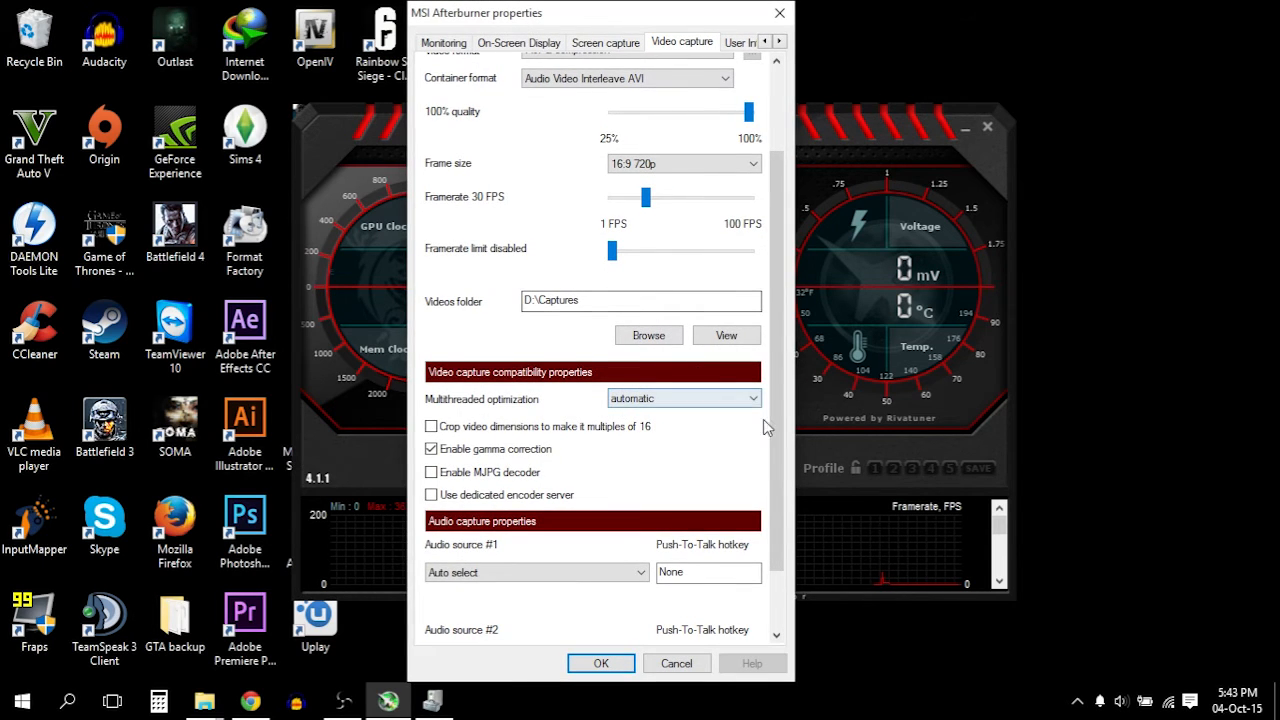
left_click_drag(776, 430, 782, 515)
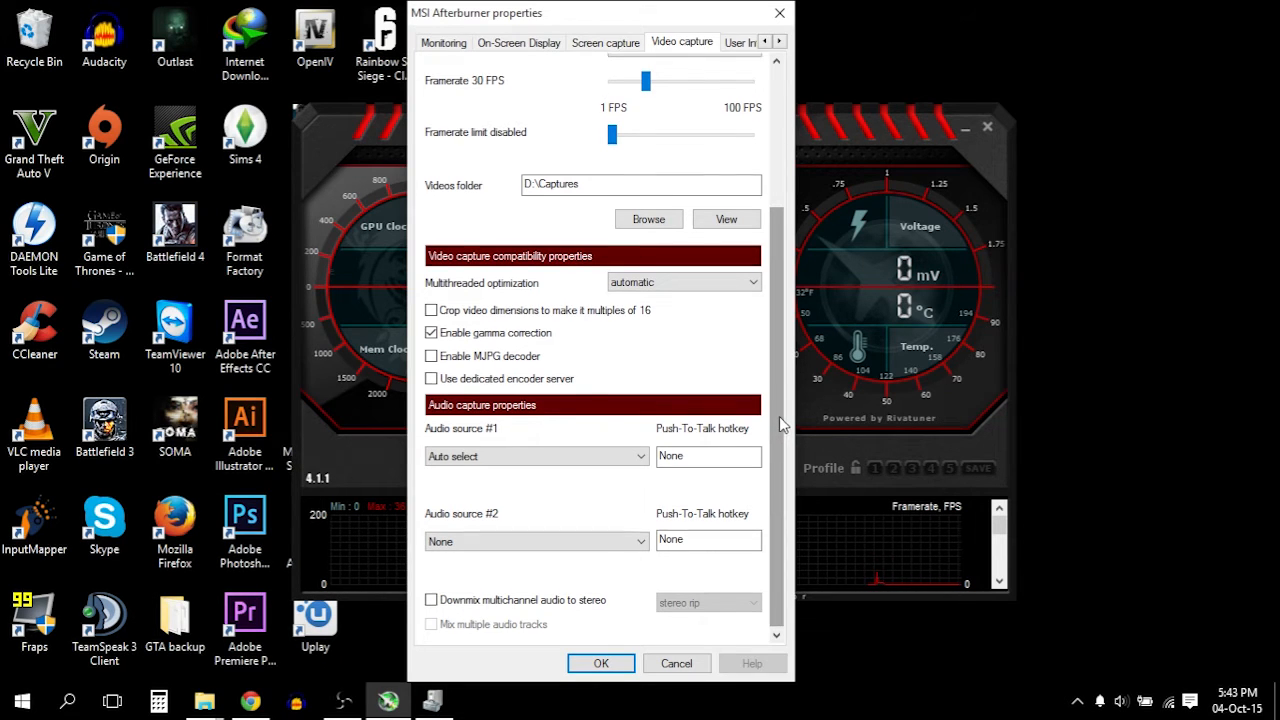
scroll(781, 425, "up", 5)
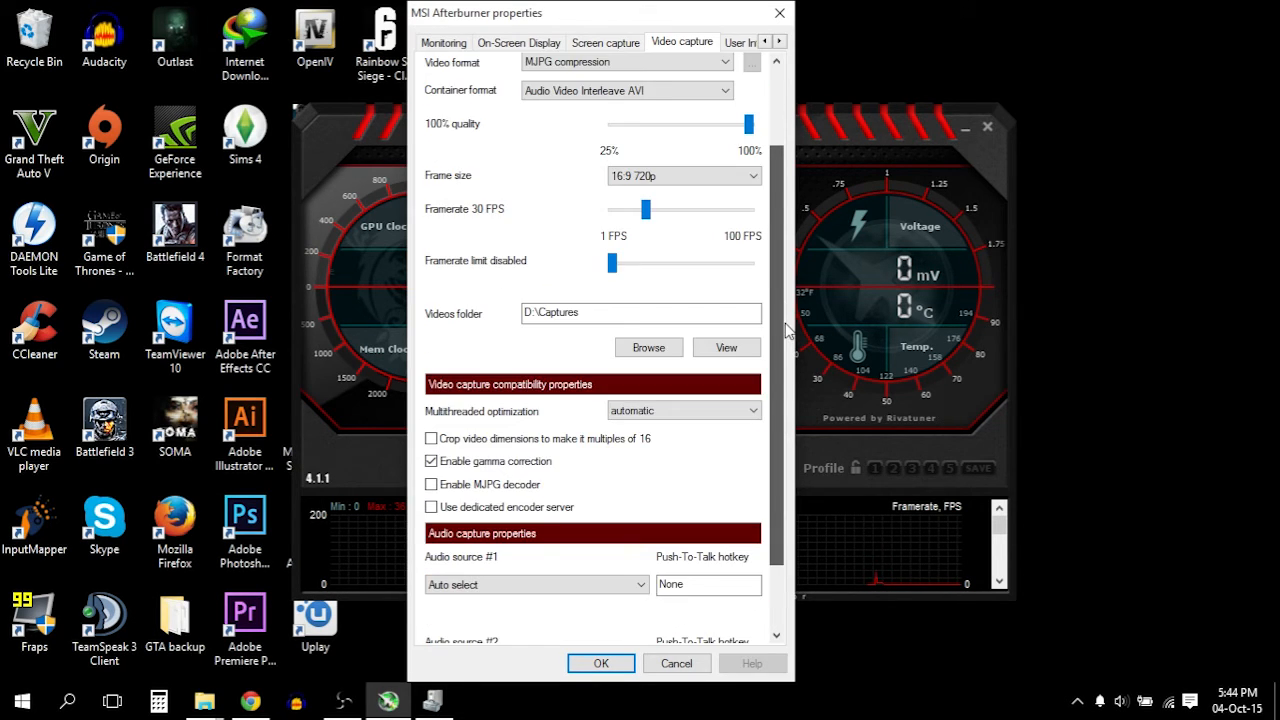
scroll(787, 308, "down", 3)
scroll(787, 308, "up", 5)
Try enabling the On-Screen Display on captured screenshots and videos, and switch the option back off.
left_click(525, 46)
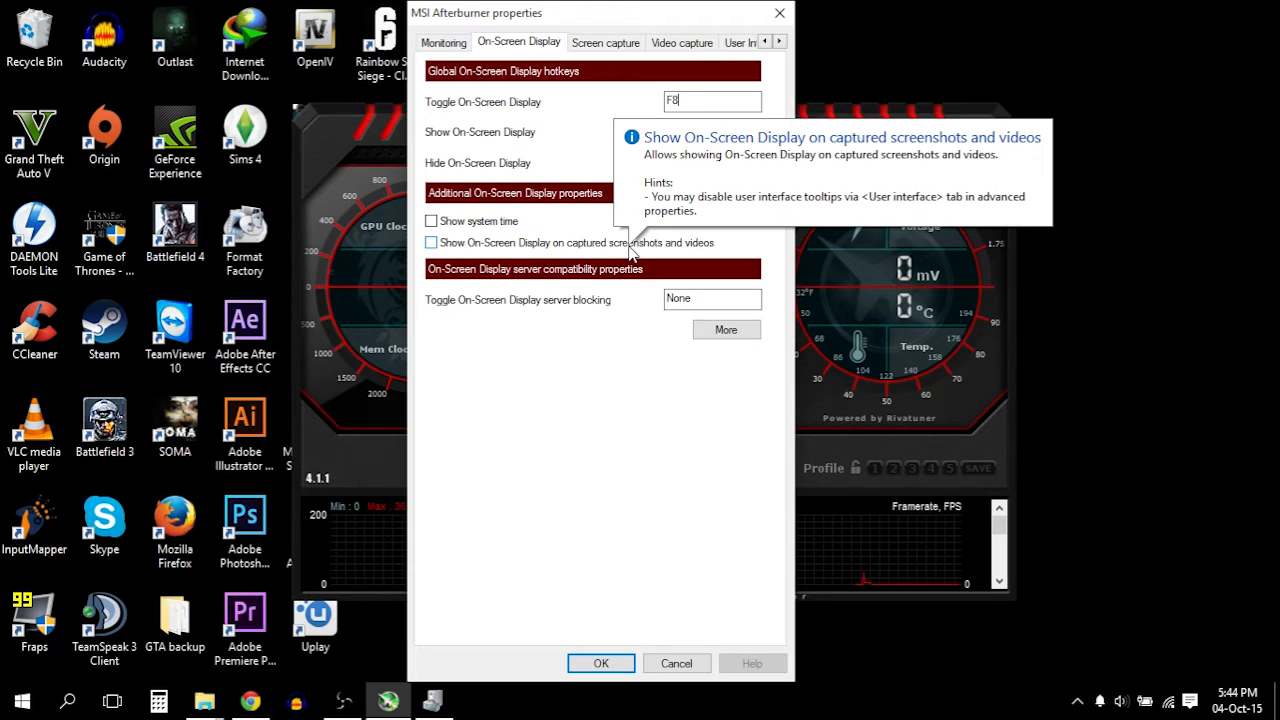
left_click(432, 243)
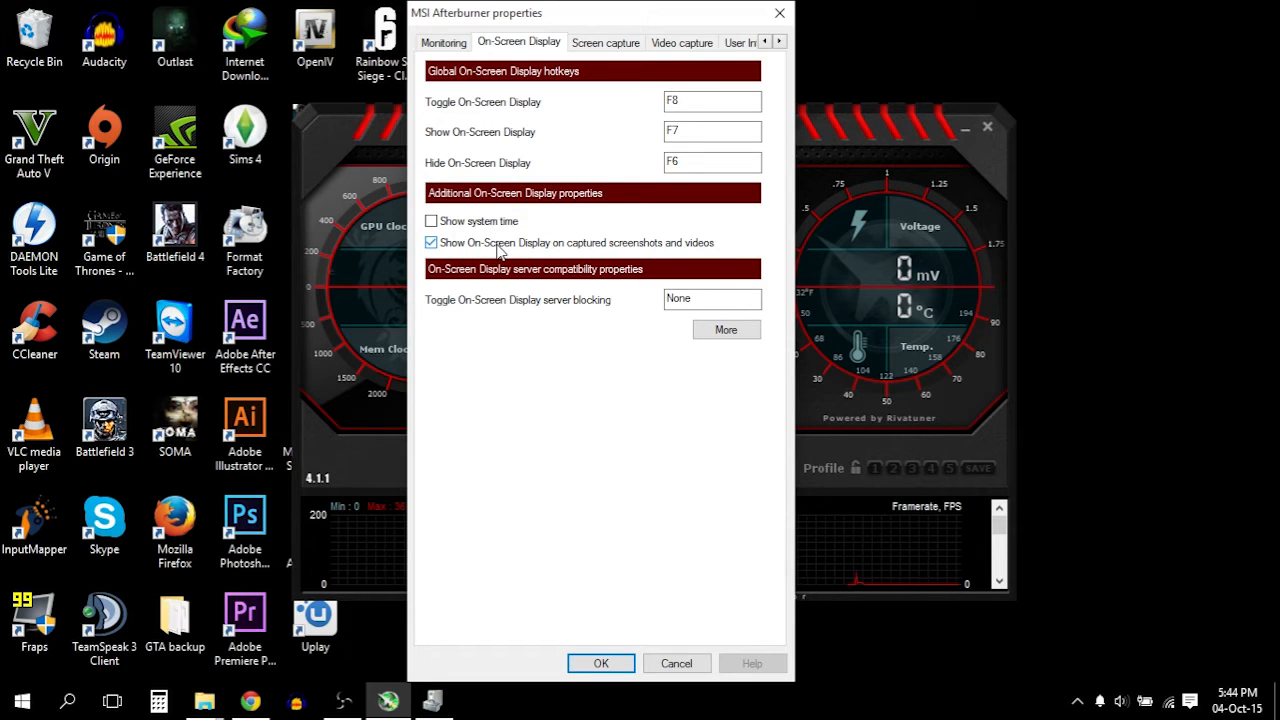
left_click(437, 246)
Review the video capture and audio capture settings again and close the properties dialog without applying changes.
left_click(667, 46)
left_click_drag(795, 258, 792, 388)
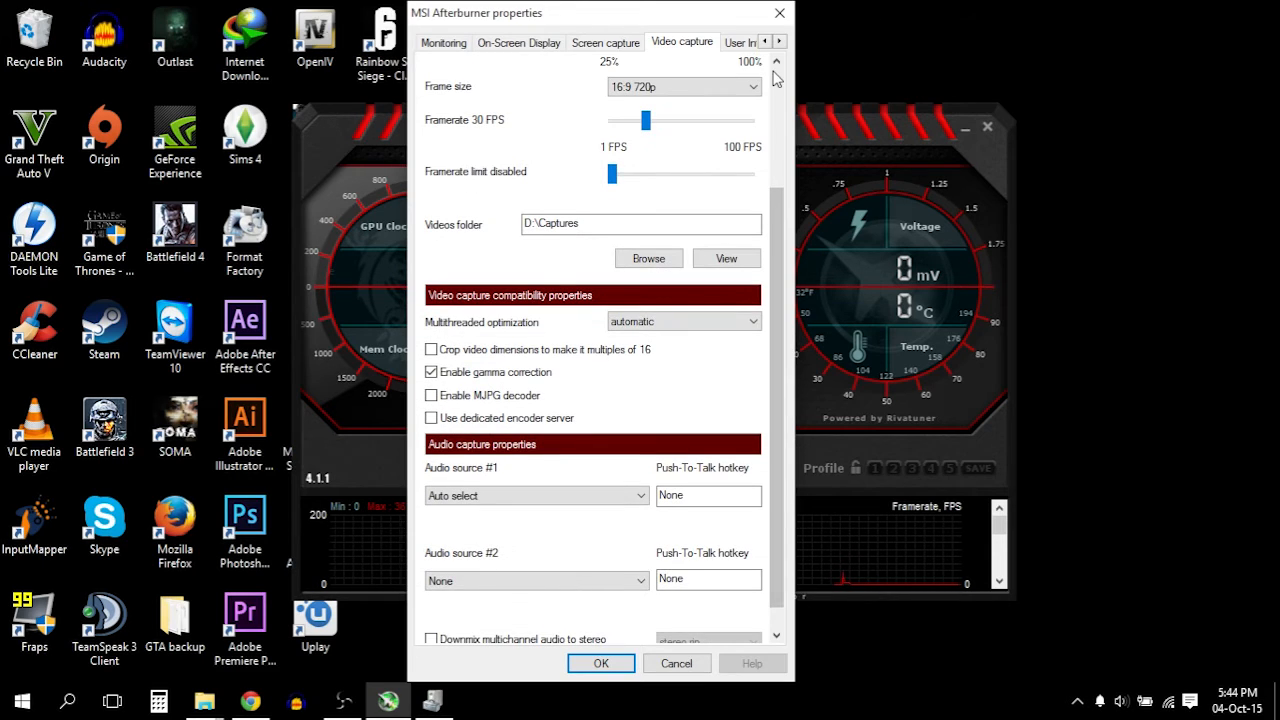
left_click_drag(732, 22, 802, 27)
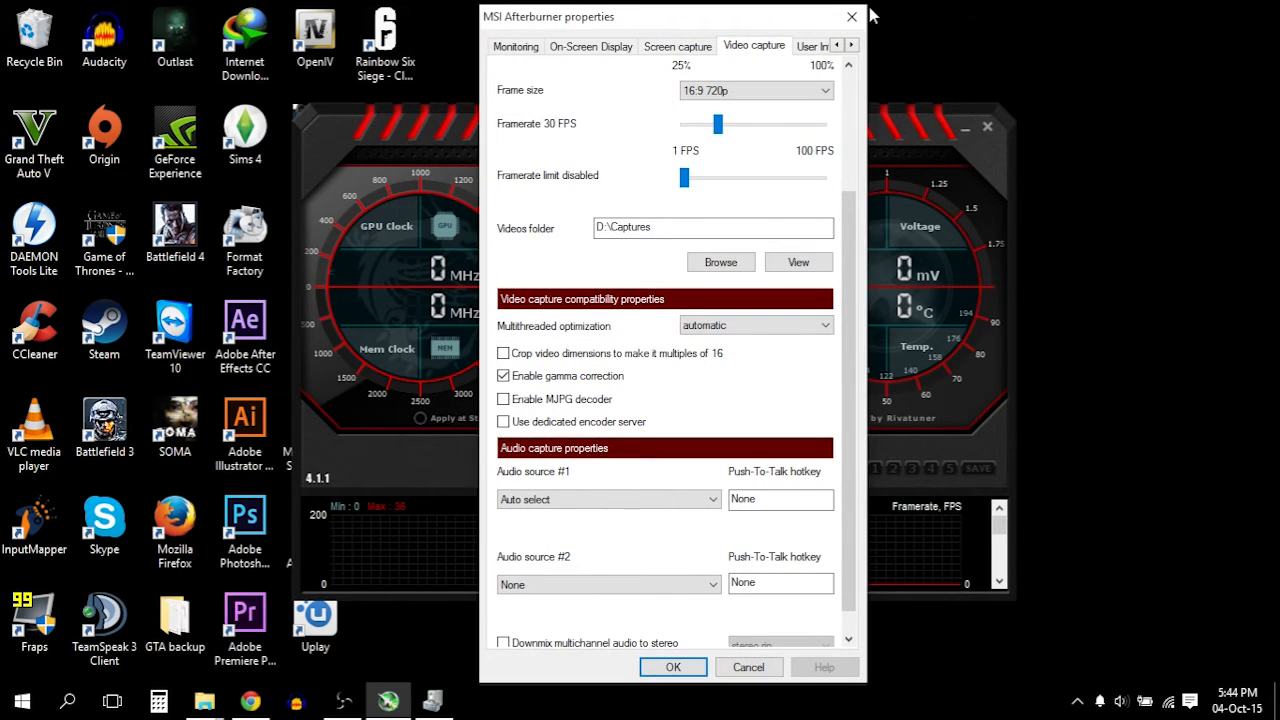
left_click(851, 17)
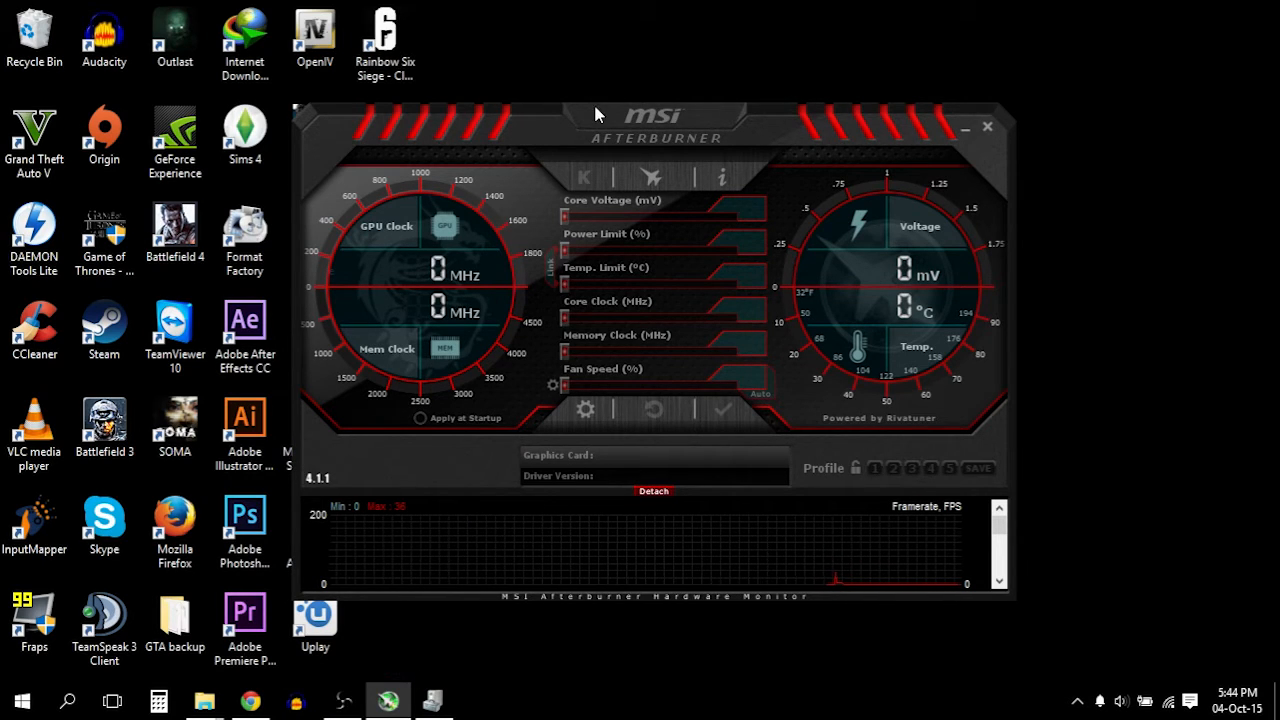
Arrange the Afterburner and Open Broadcaster Software windows side by side, narrowing the latter so both are in view.
left_click_drag(594, 108, 257, 150)
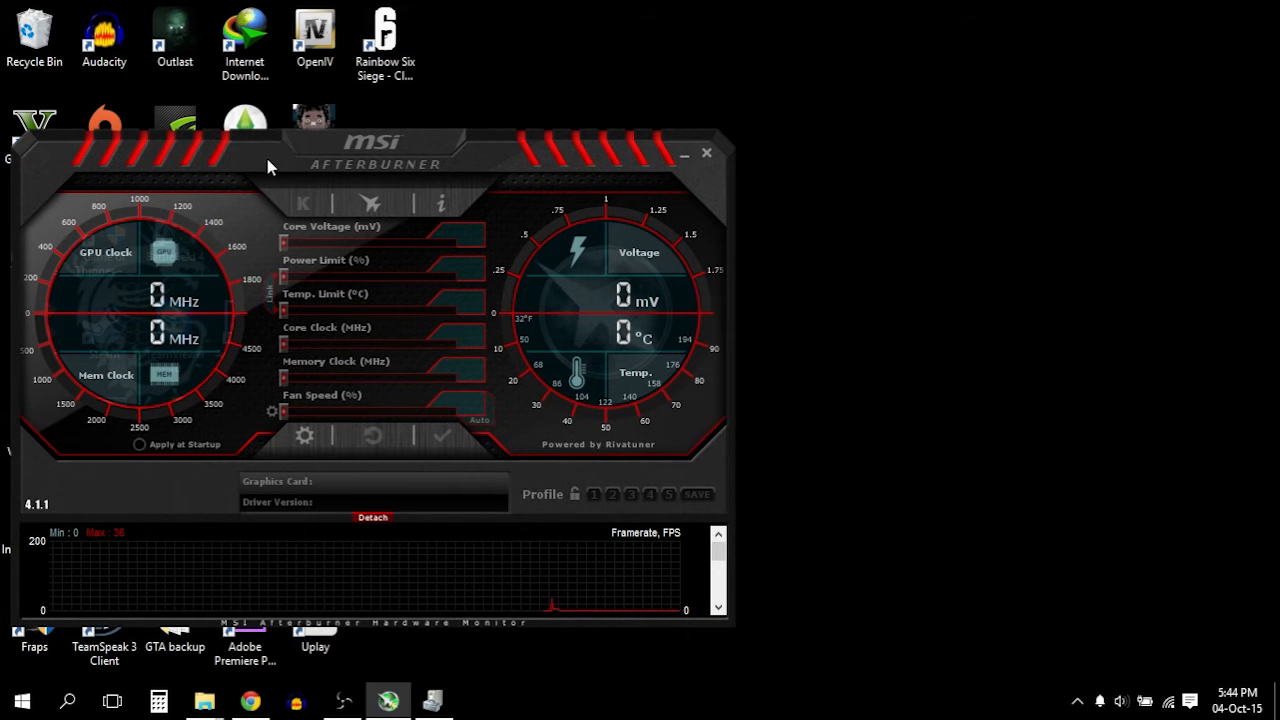
left_click(343, 700)
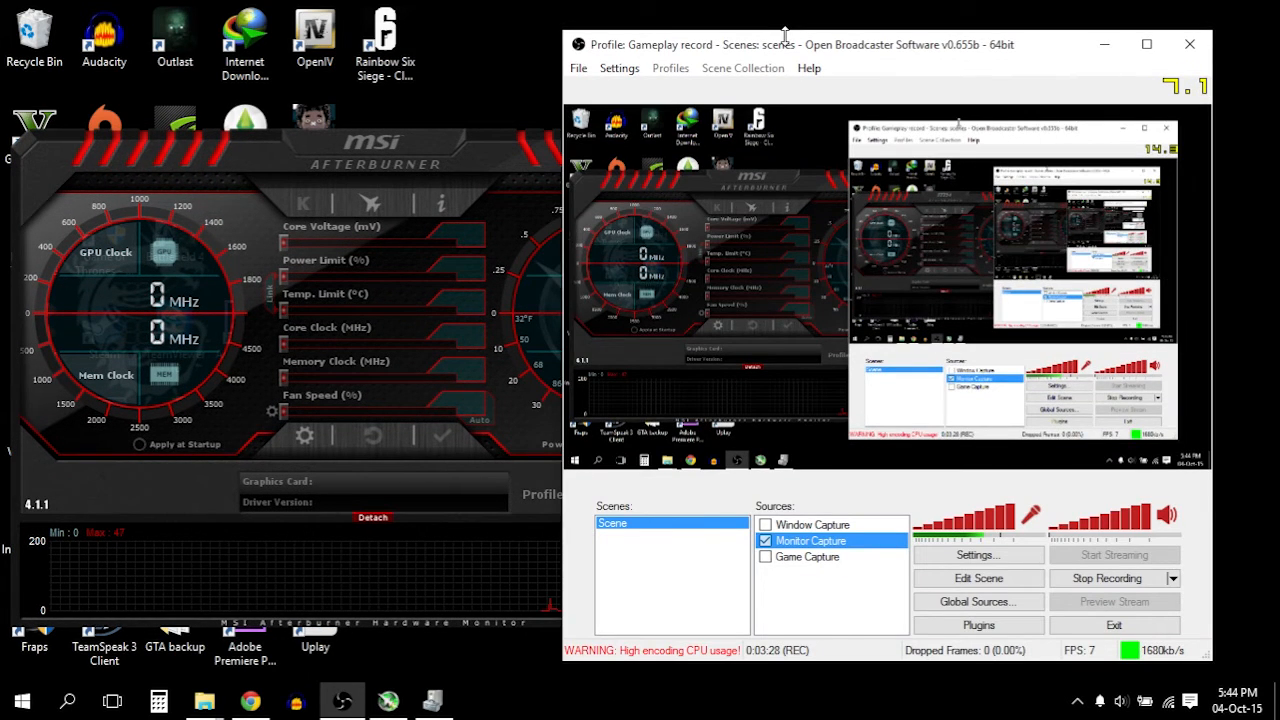
left_click_drag(785, 35, 817, 34)
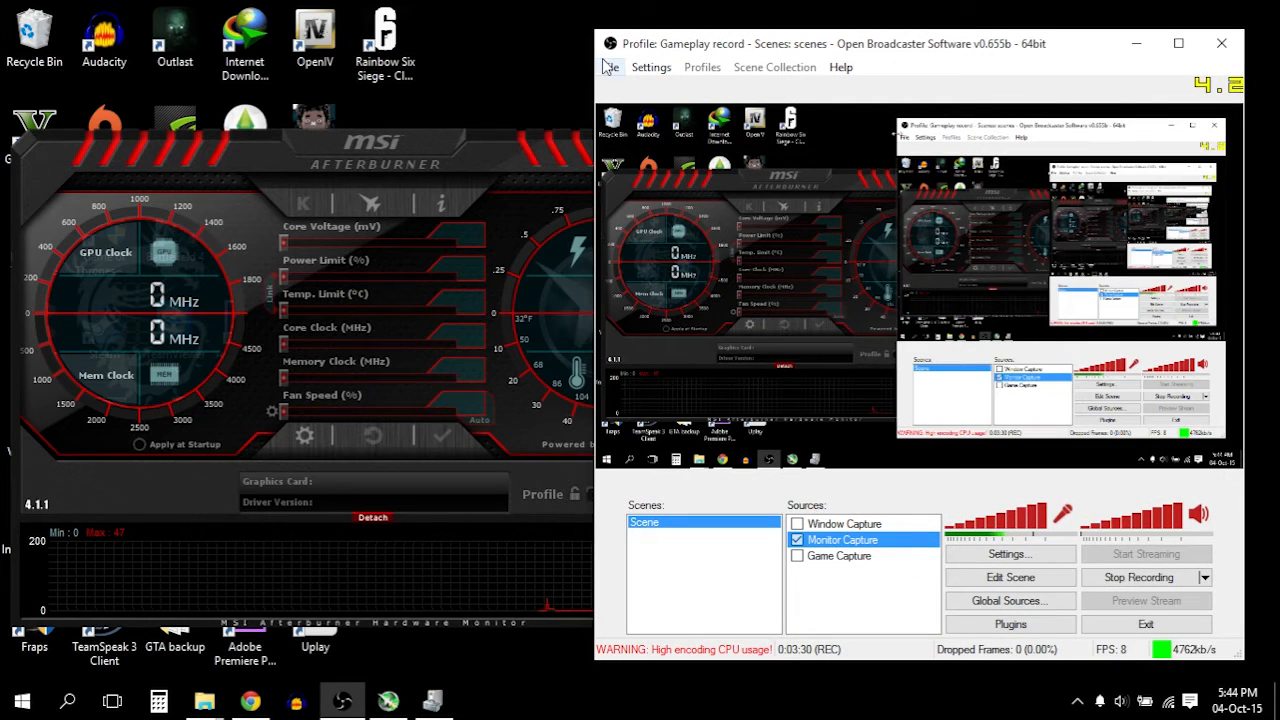
left_click_drag(616, 45, 672, 45)
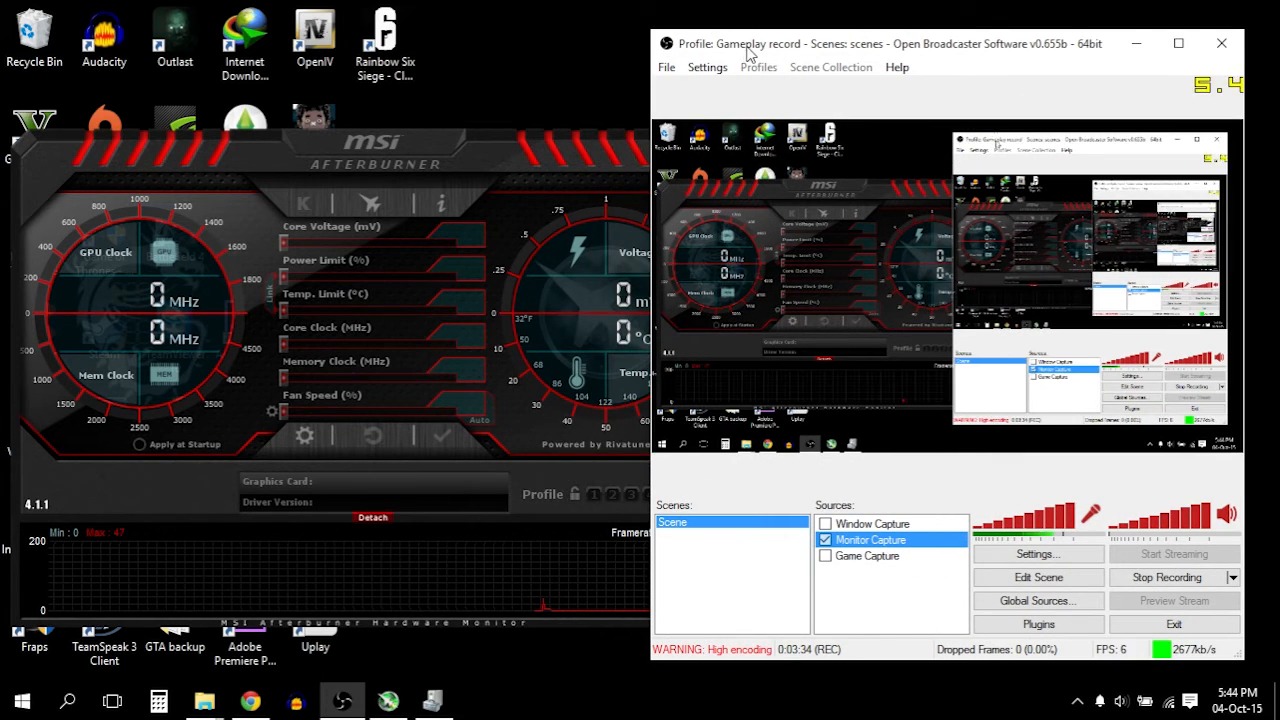
left_click_drag(750, 44, 748, 53)
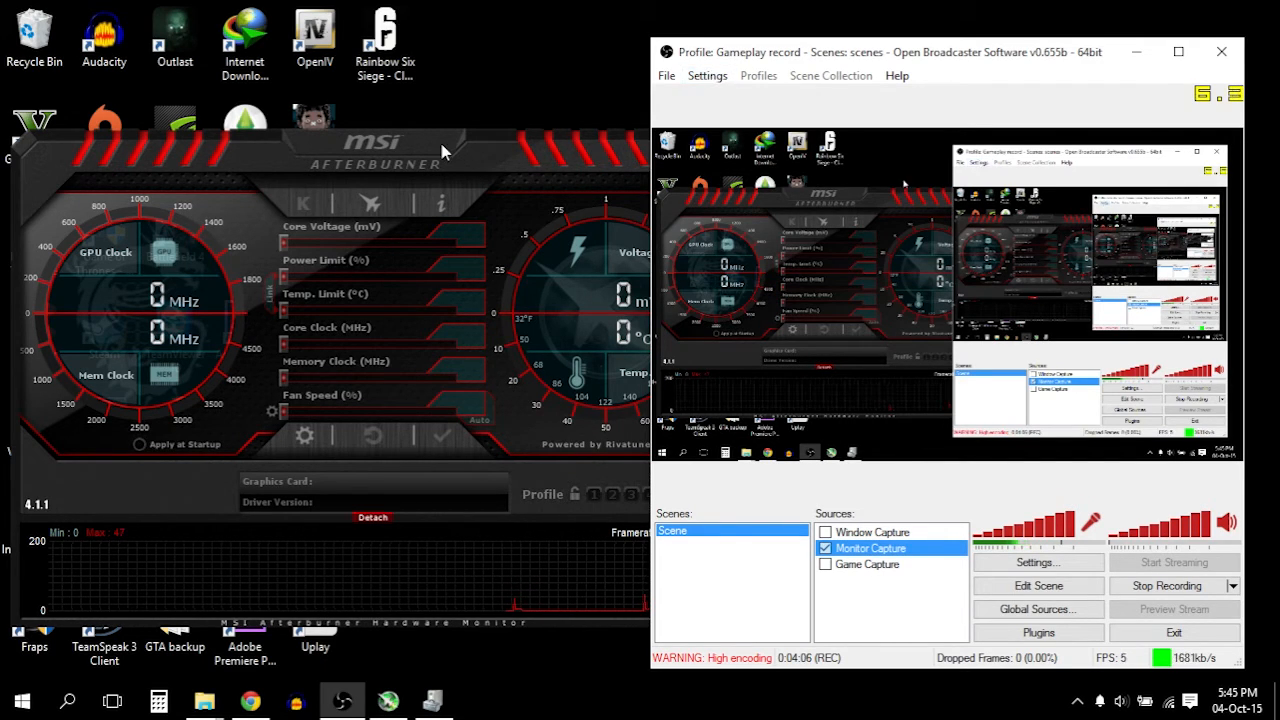
left_click(707, 77)
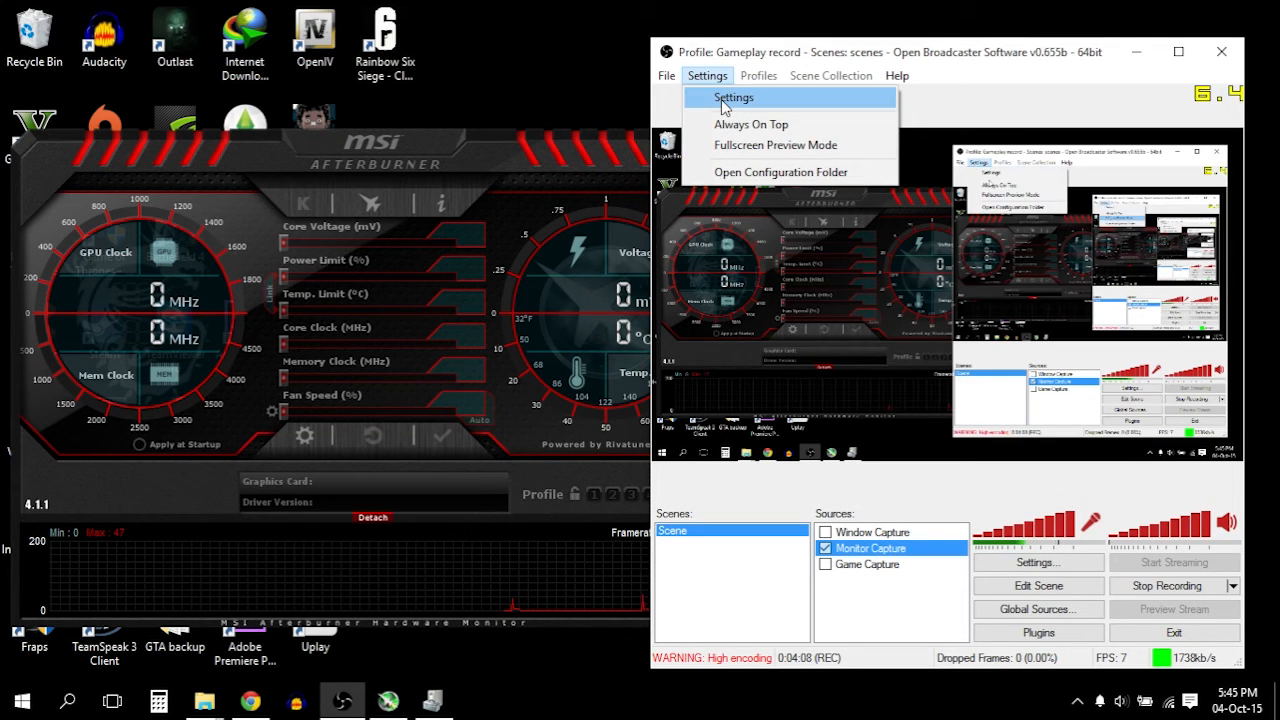
left_click(720, 44)
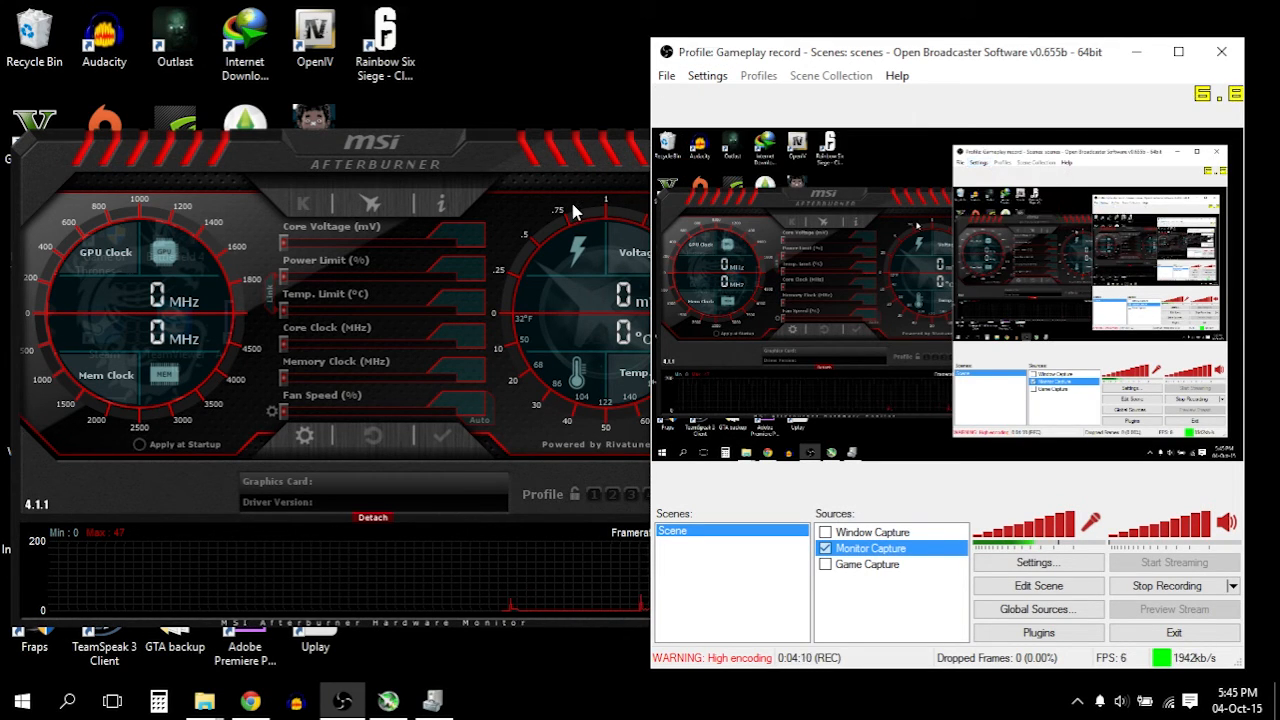
Review the Open Broadcaster Software encoding, broadcast, video and audio settings, and close the settings without applying changes.
left_click(710, 80)
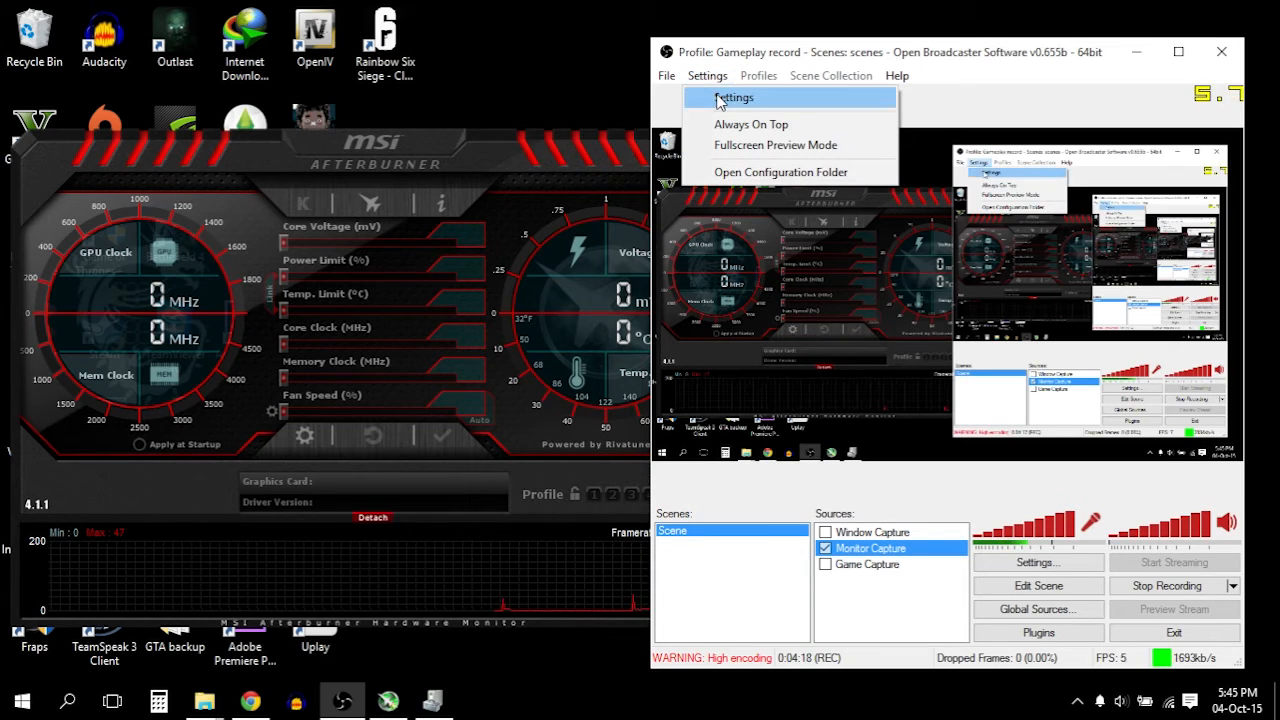
left_click(718, 99)
left_click(290, 68)
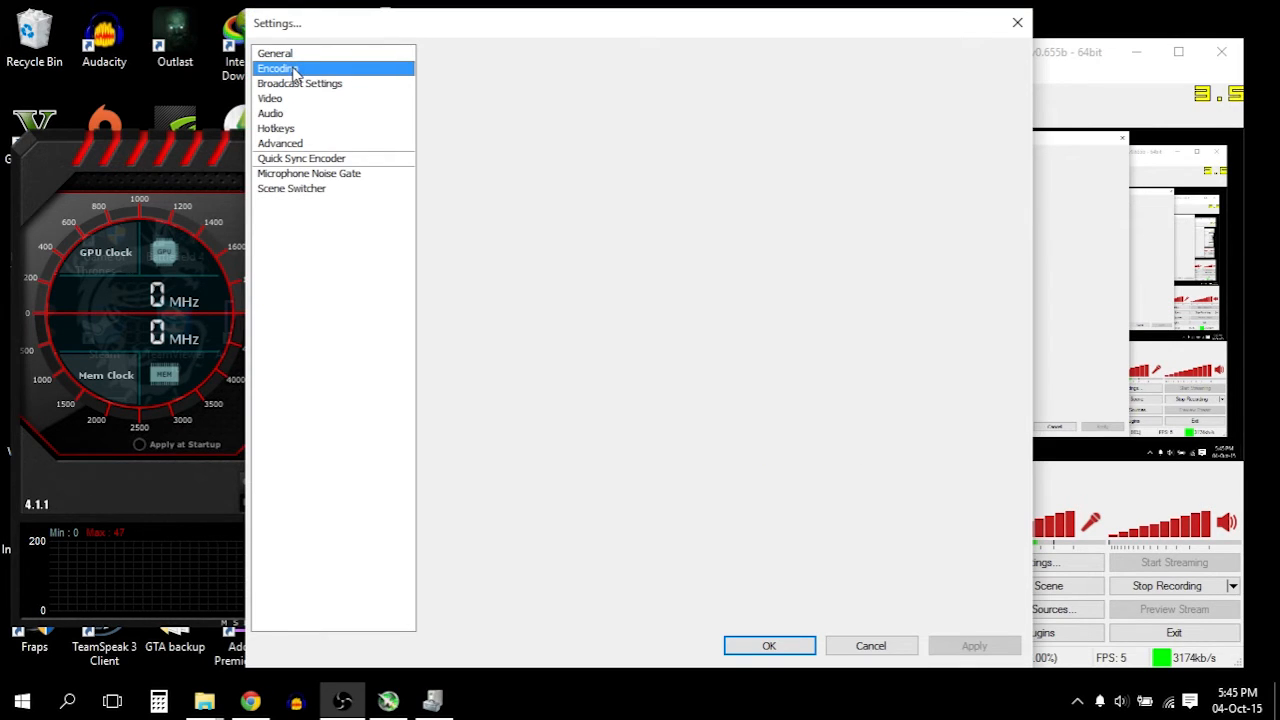
left_click(286, 84)
left_click(275, 70)
left_click(280, 84)
left_click(300, 100)
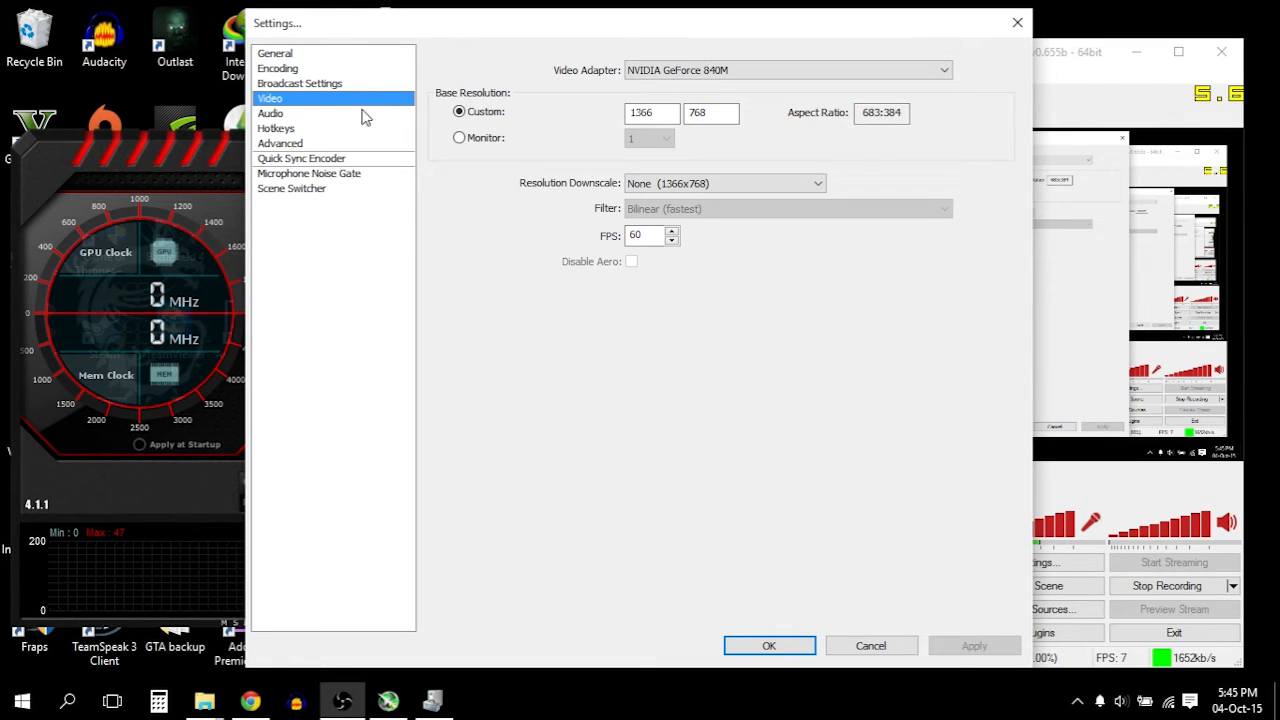
left_click(287, 114)
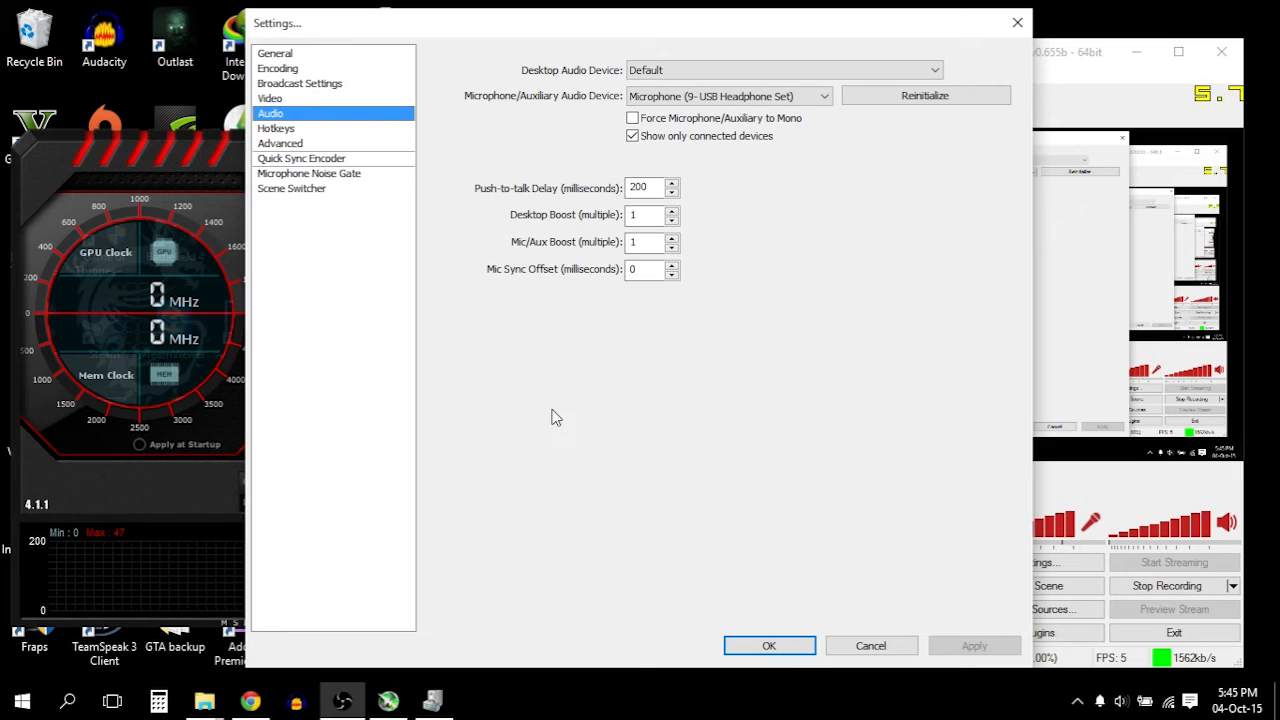
left_click(870, 646)
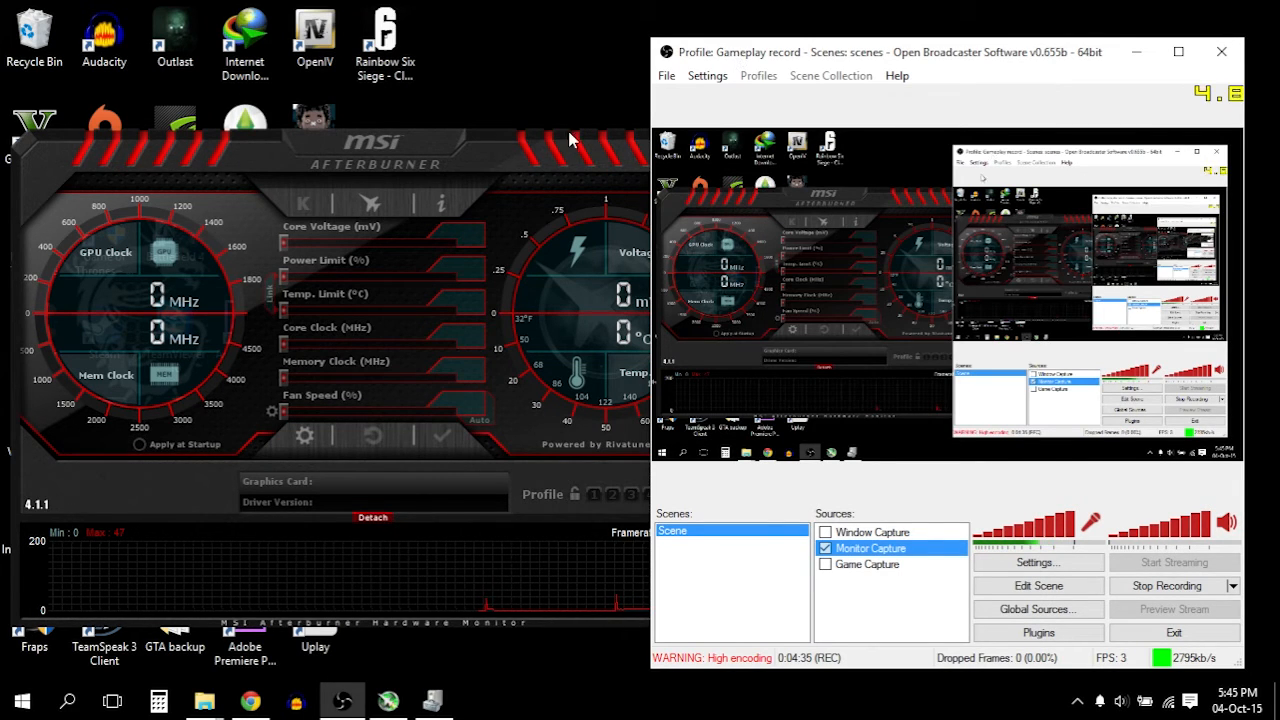
Minimize Open Broadcaster Software, move the Afterburner window to the middle of the desktop and open its properties.
left_click(1136, 52)
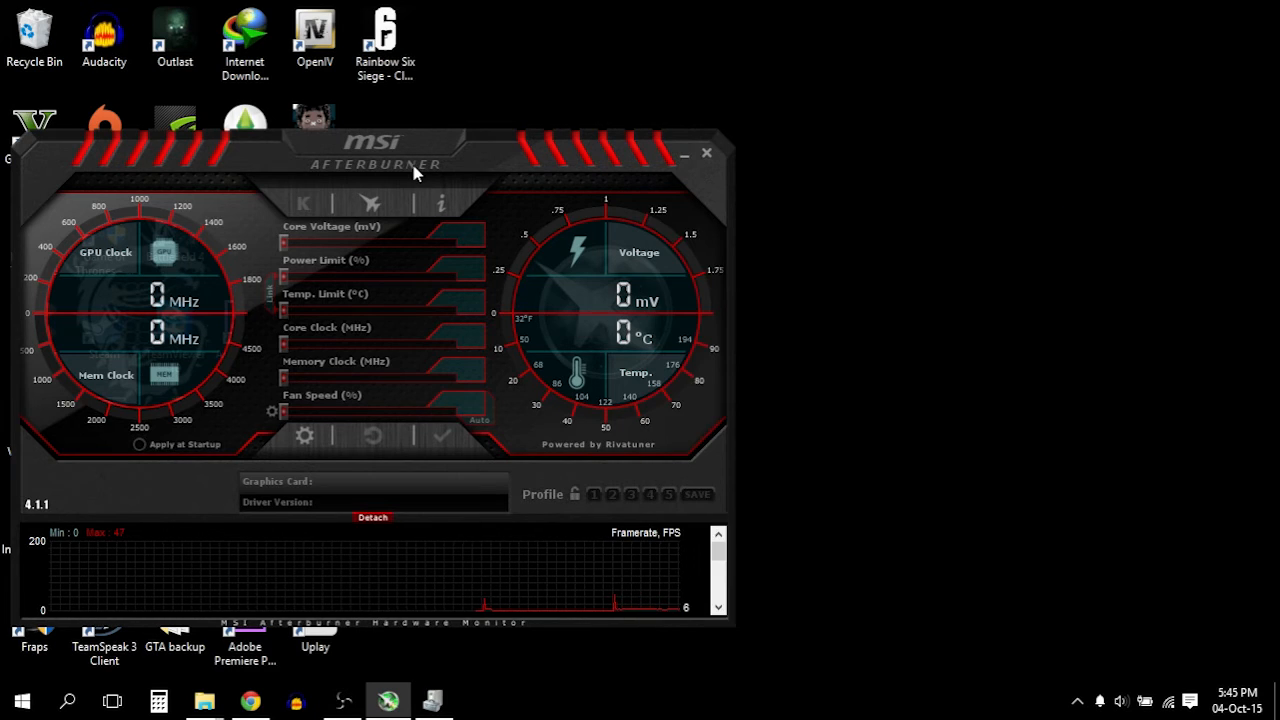
left_click_drag(417, 166, 714, 148)
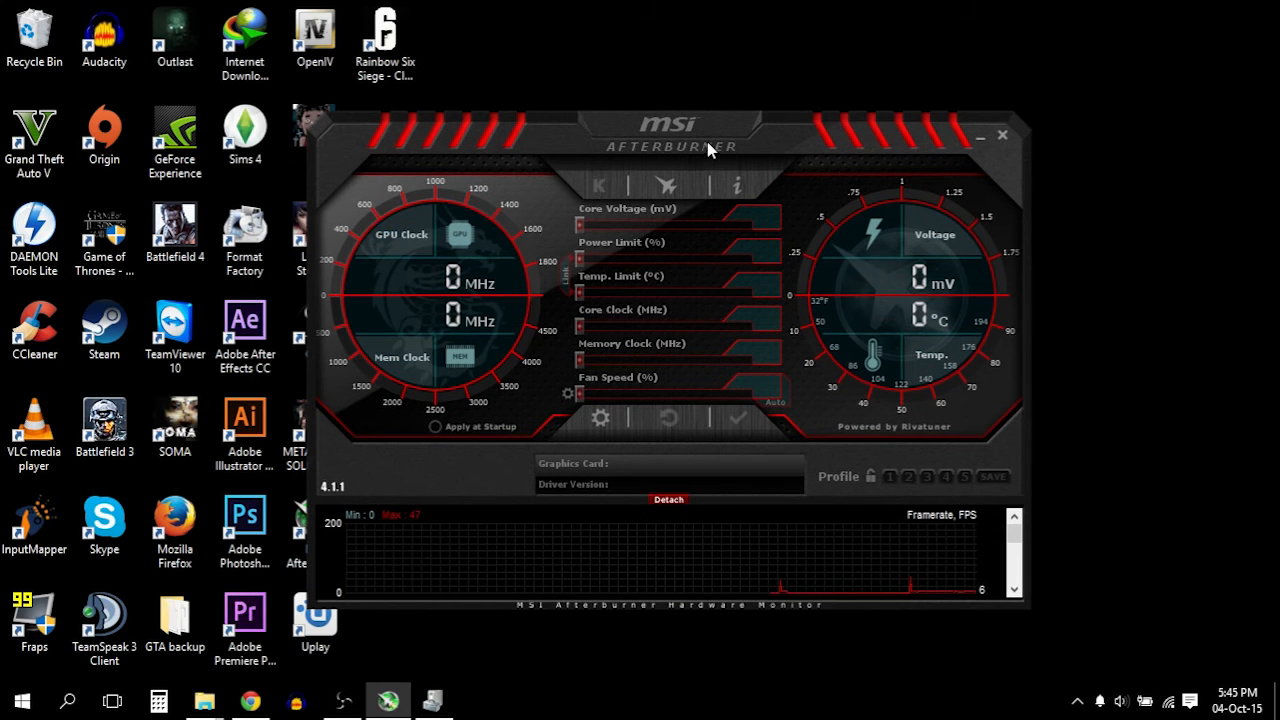
left_click(600, 418)
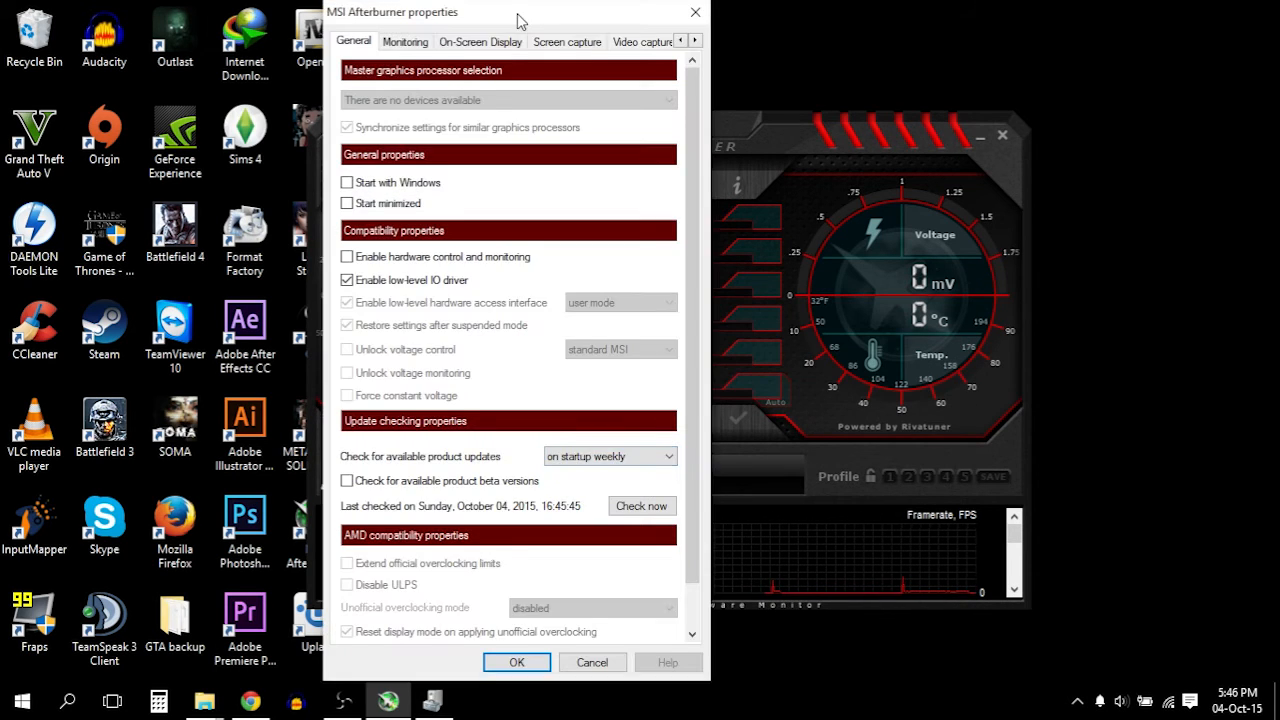
Reposition the properties dialog so it is fully in view and show the screen capture settings.
left_click_drag(517, 17, 513, 31)
left_click(690, 61)
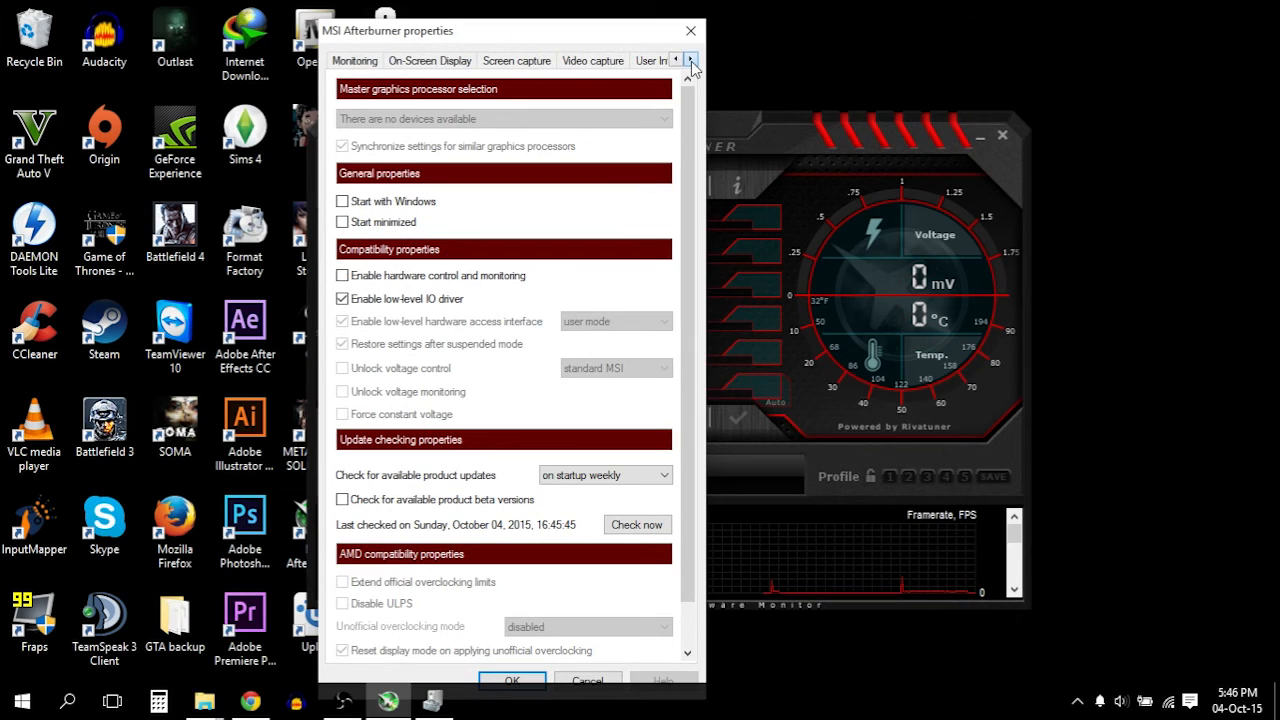
left_click(690, 61)
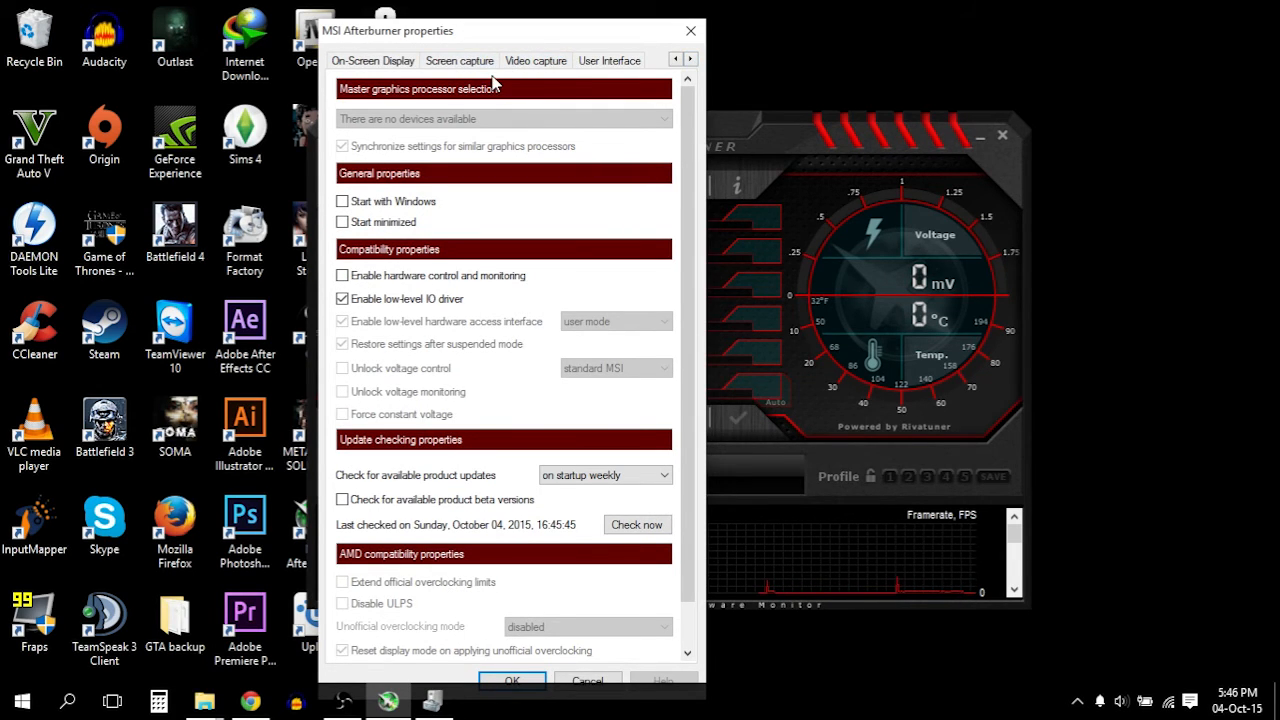
left_click_drag(446, 32, 497, 19)
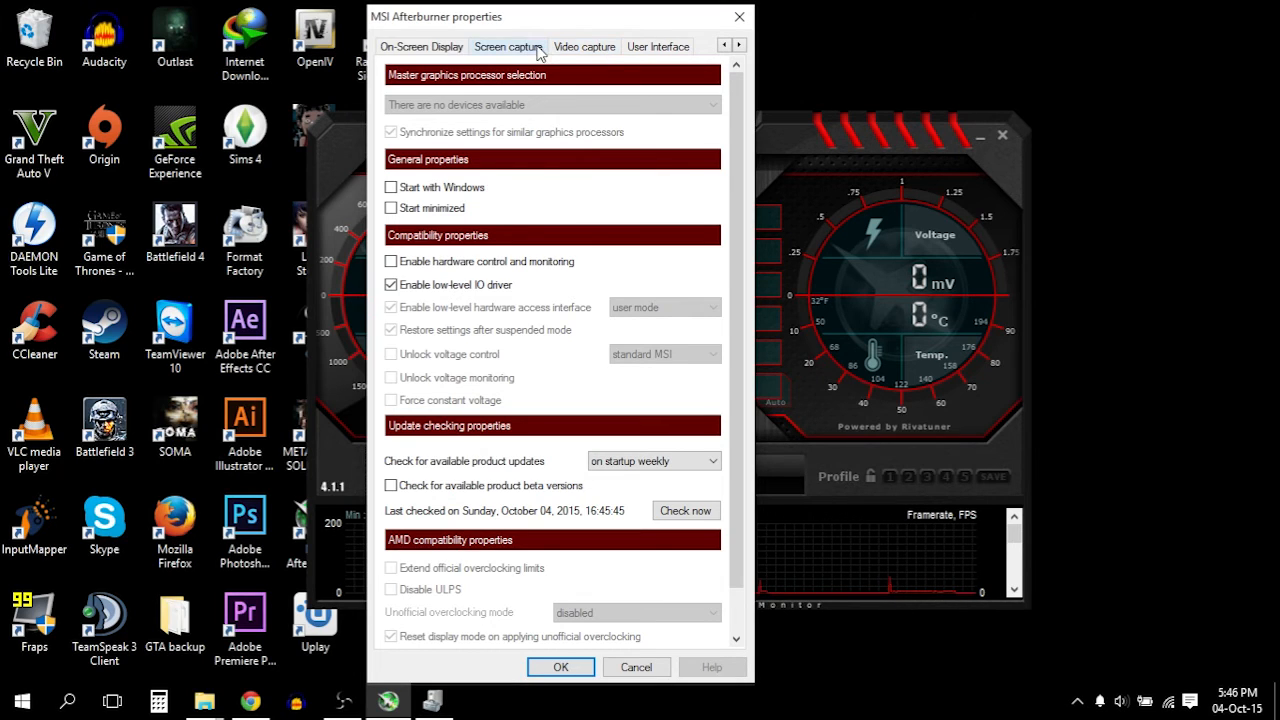
left_click(513, 50)
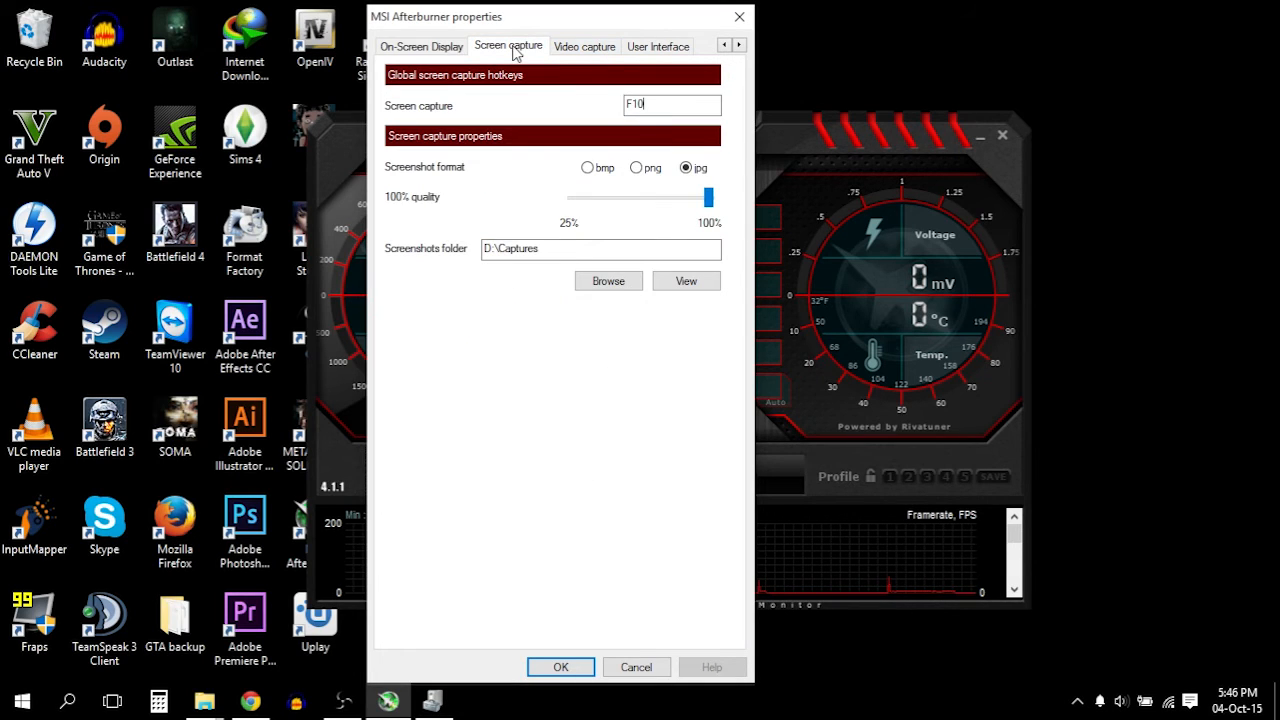
Examine the video capture settings and the available frame sizes, keeping 16:9 720p.
left_click(577, 47)
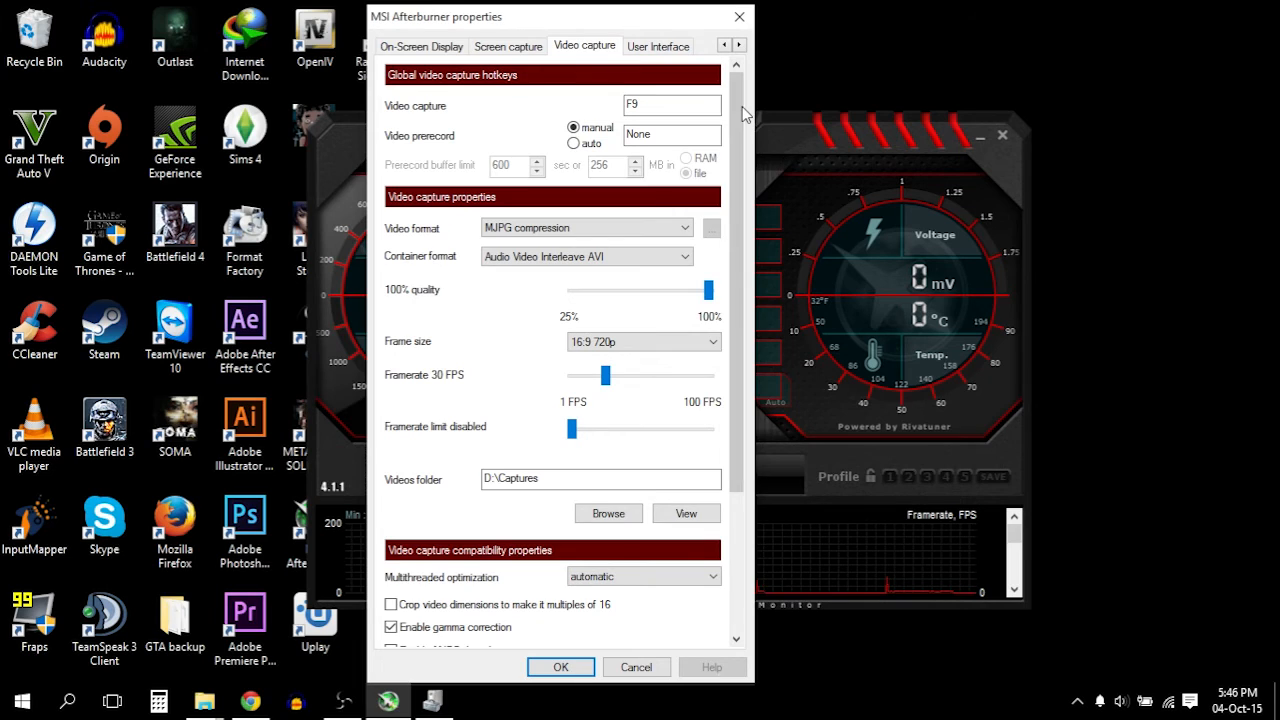
scroll(740, 176, "down", 2)
left_click_drag(740, 176, 744, 133)
left_click_drag(735, 102, 741, 173)
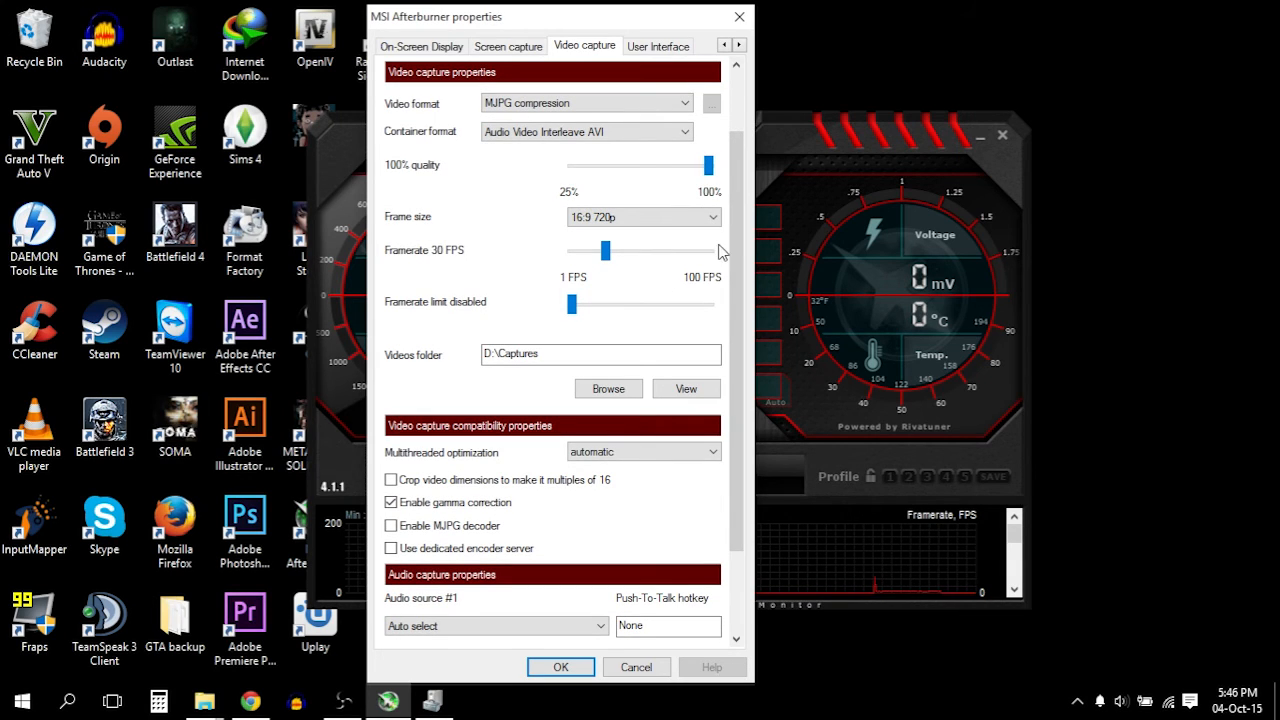
left_click(681, 216)
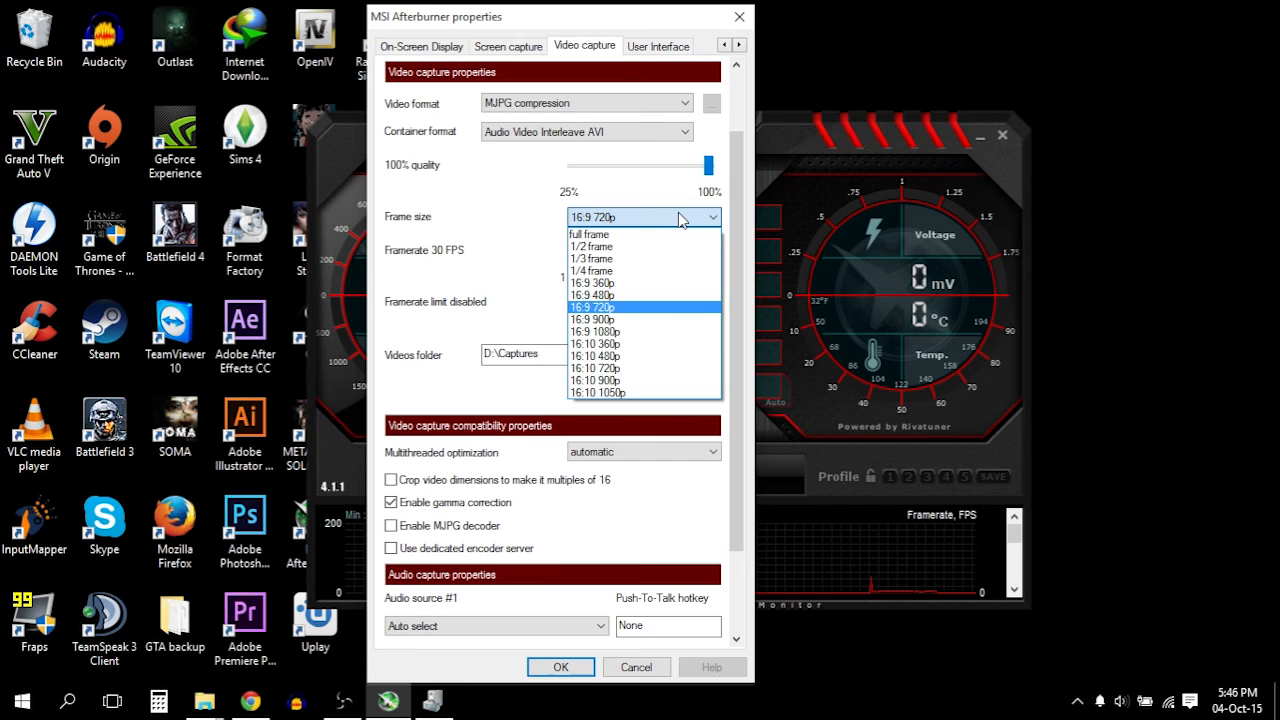
left_click(681, 217)
Examine the audio capture properties and the device options for audio source #2, leaving it at None.
scroll(680, 215, "down", 3)
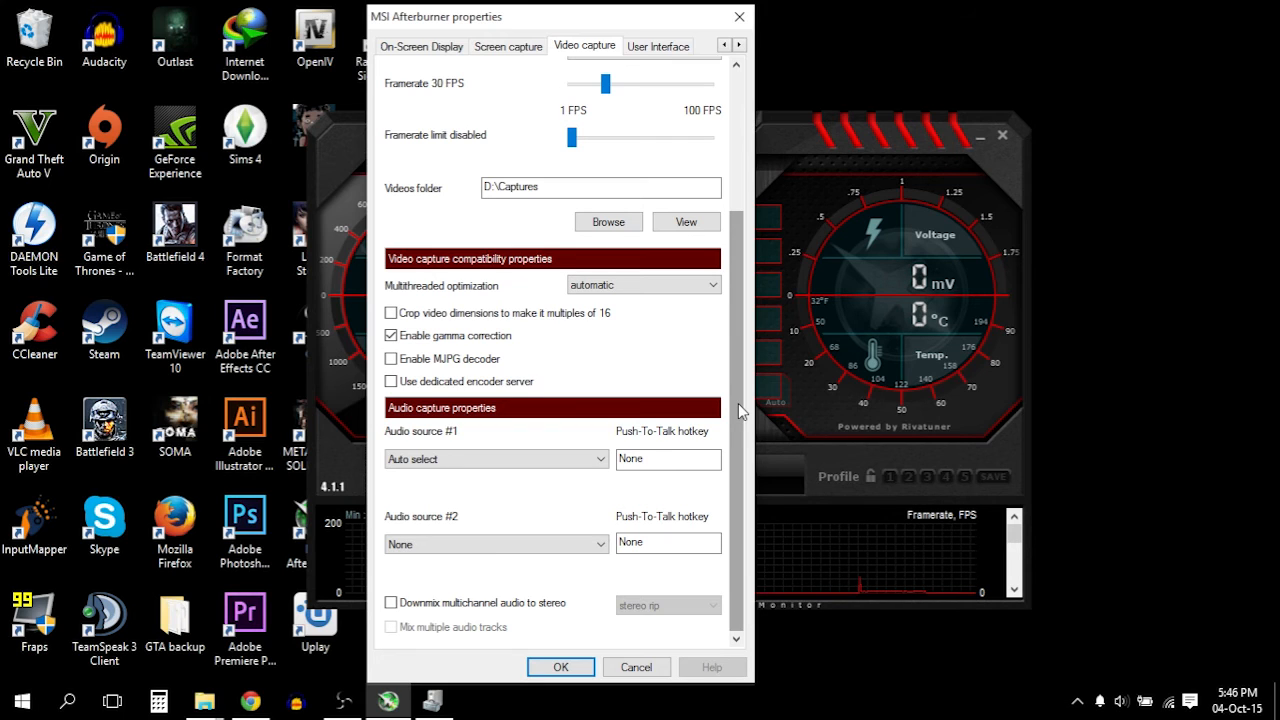
mouse_move(742, 405)
left_mouse_down()
mouse_move(757, 265)
mouse_move(732, 221)
mouse_move(734, 390)
left_mouse_up()
left_click(500, 557)
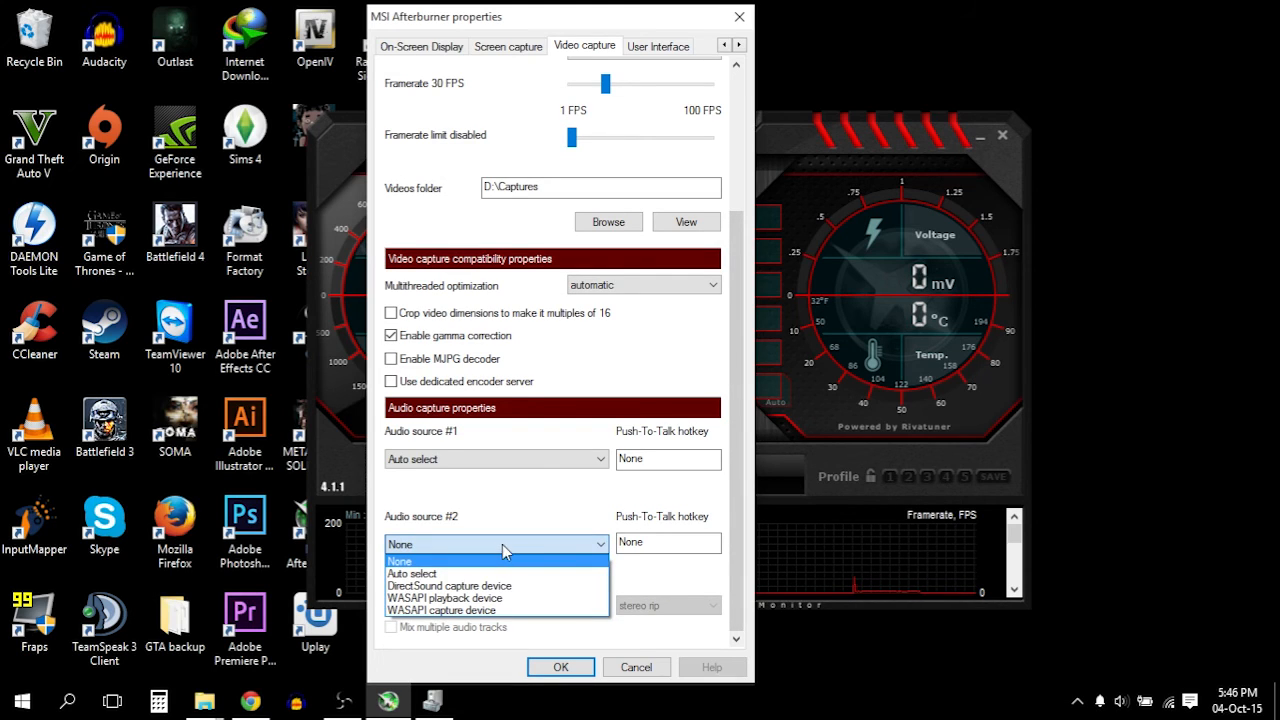
left_click(508, 552)
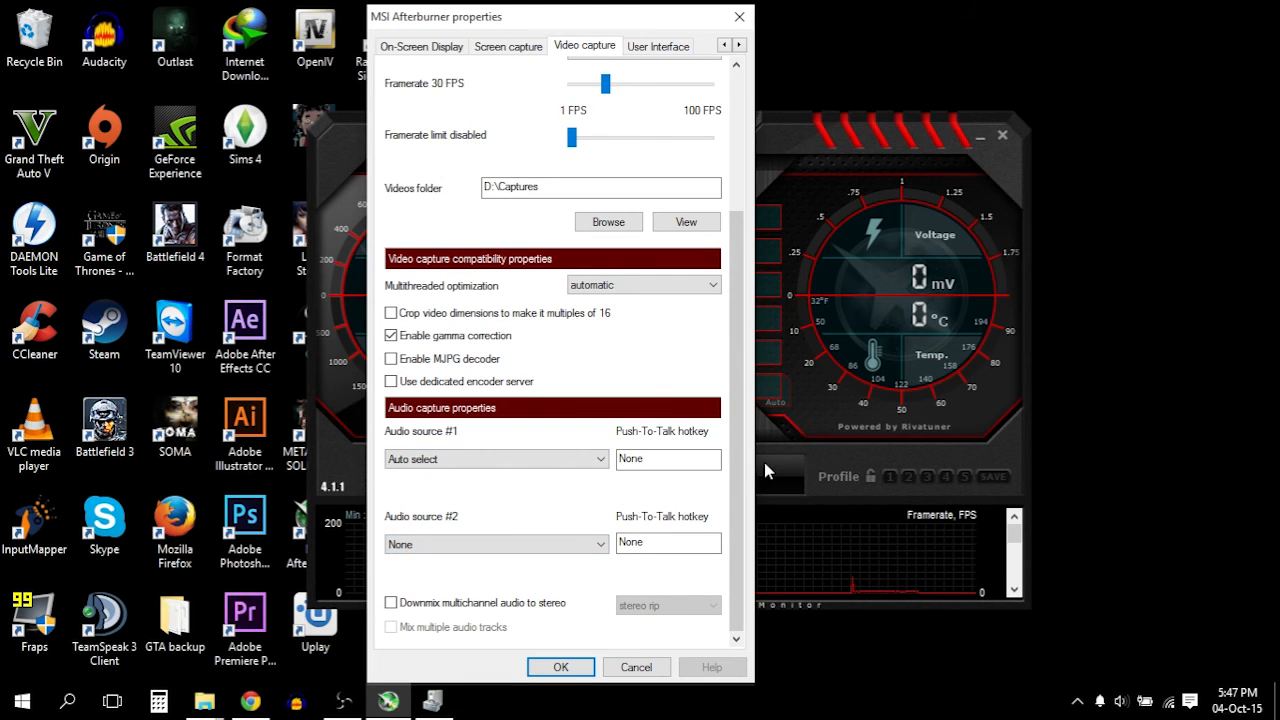
Return to the video capture hotkeys and format settings, and move the properties dialog over the middle of the Afterburner window.
left_click_drag(740, 481, 748, 345)
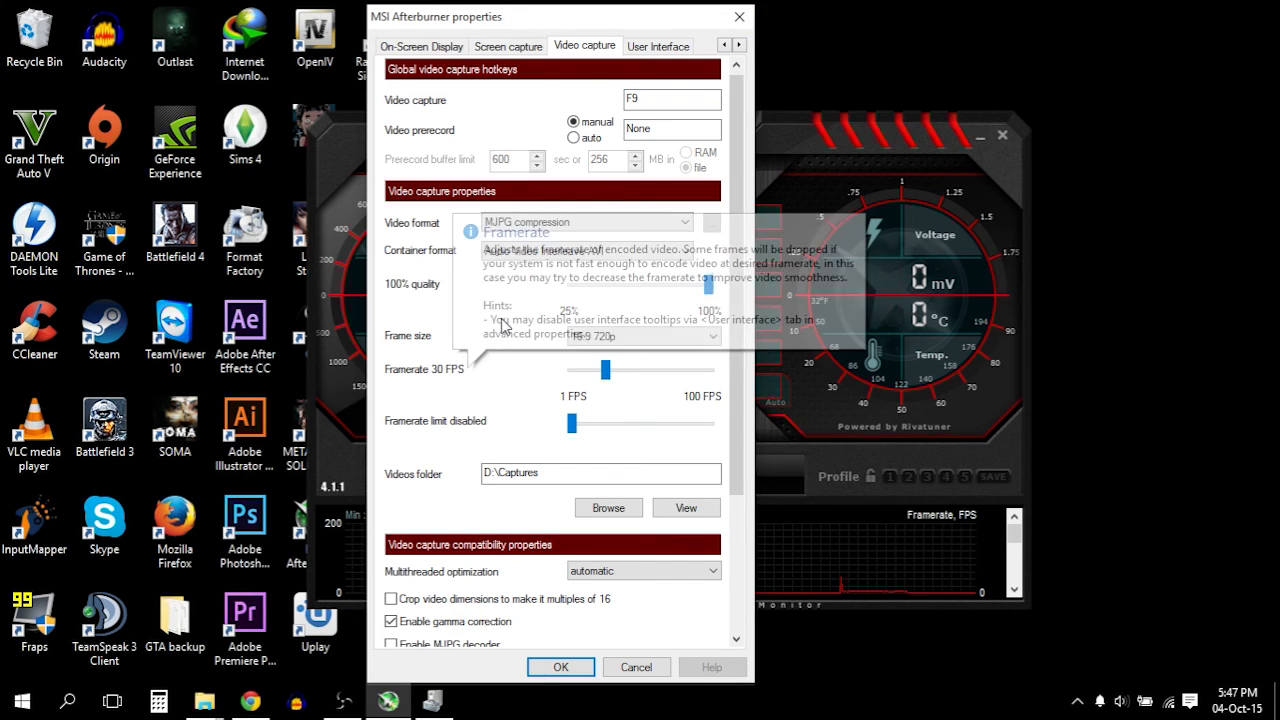
left_click_drag(494, 18, 652, 24)
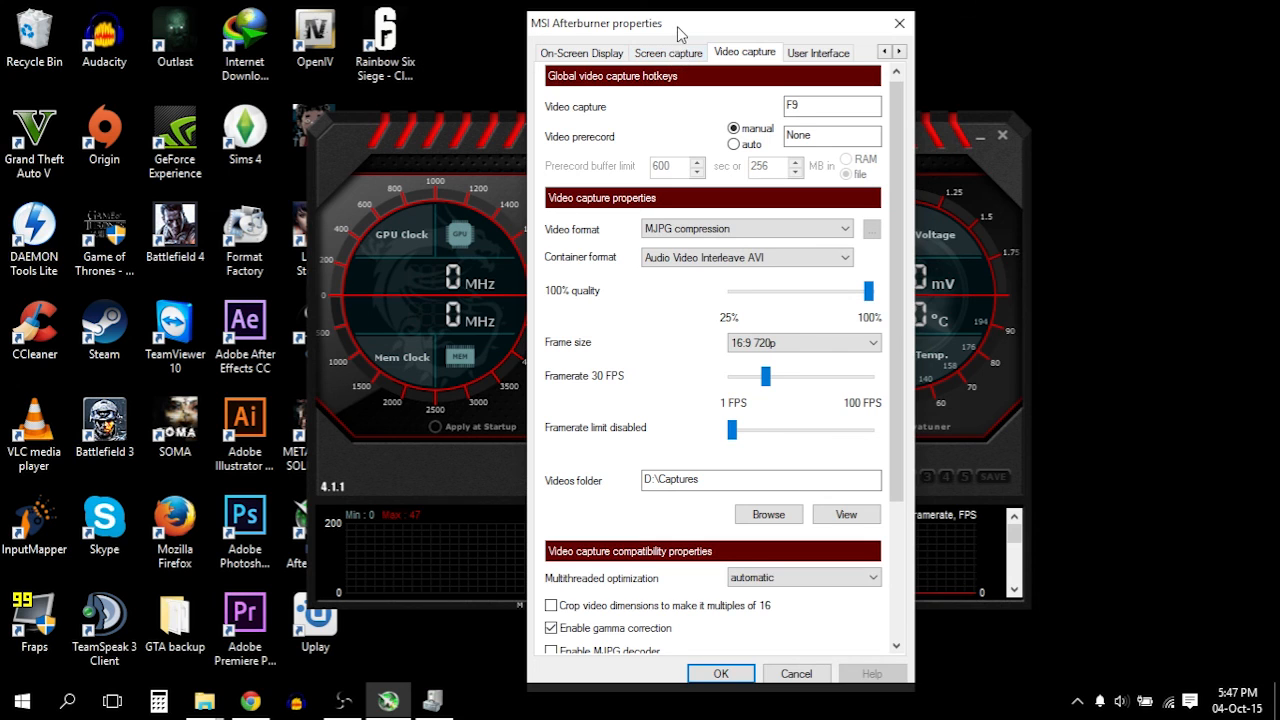
left_click_drag(680, 28, 715, 17)
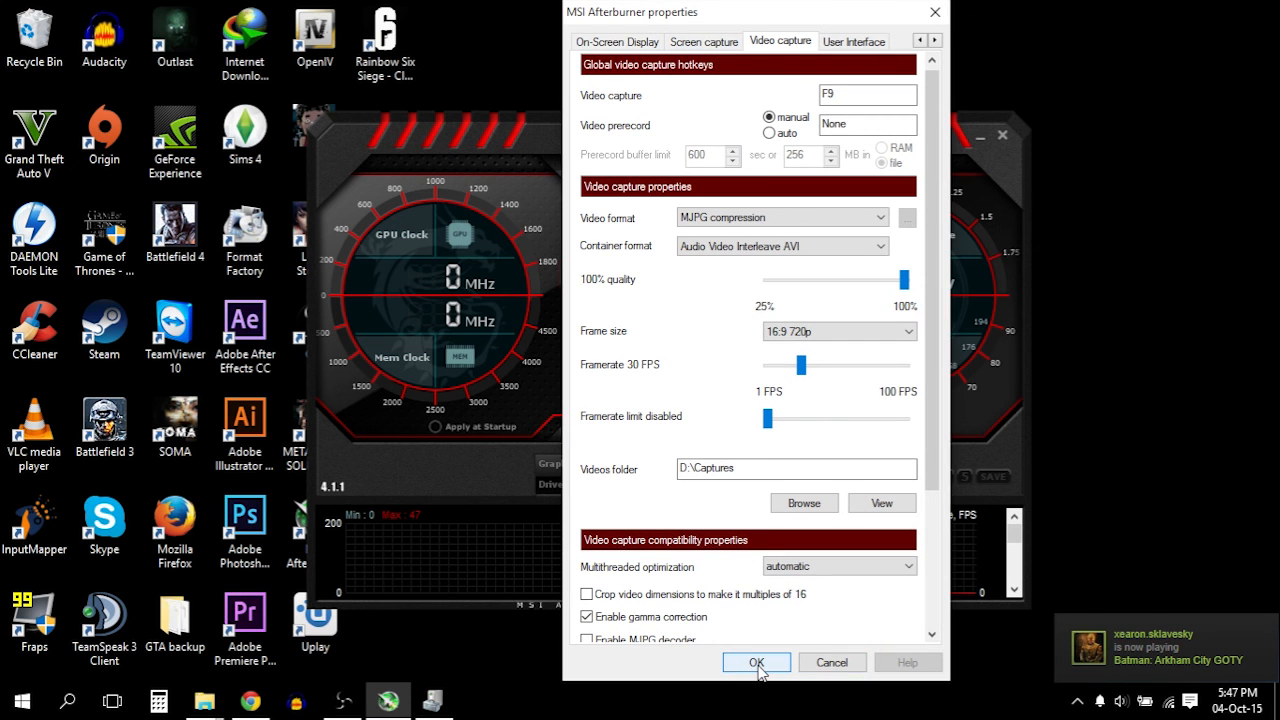